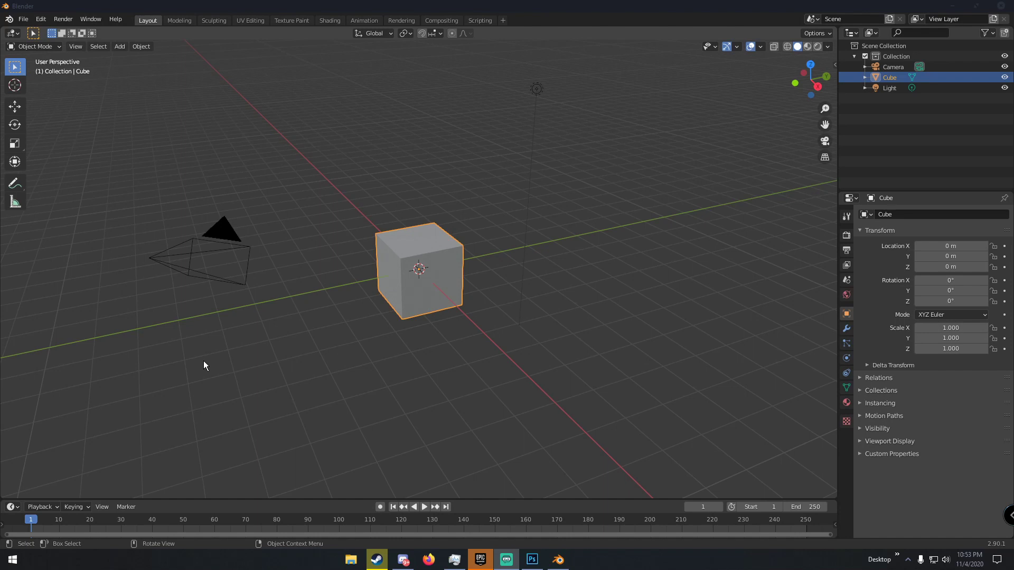
- Delete the default cube and add a UV sphere at the origin
middle_drag(351, 290, 407, 277)
scroll(407, 275, up, 4)
scroll(399, 277, down, 4)
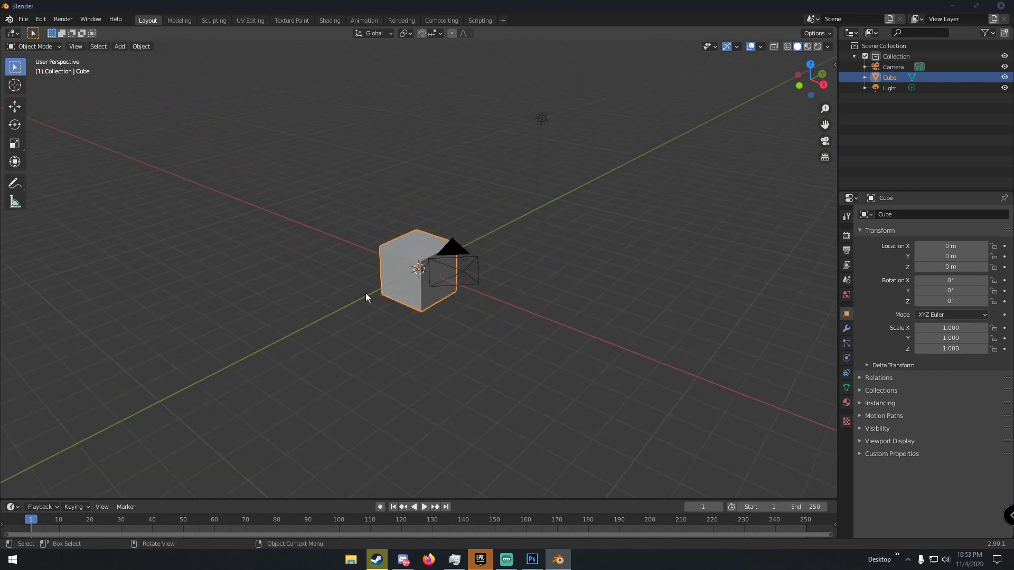
key(Delete)
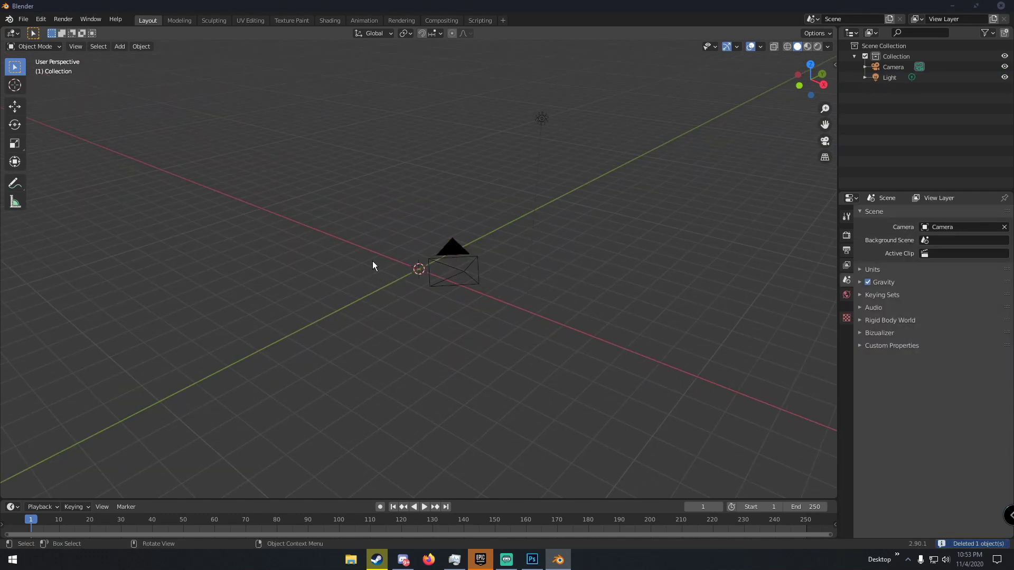
key(shift+a)
click(415, 291)
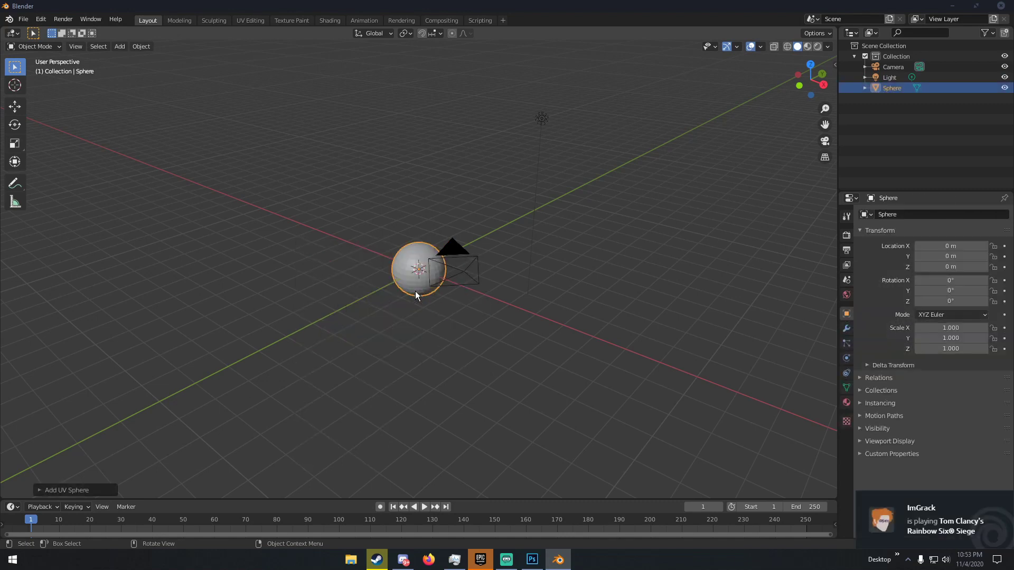
- Scale the sphere up uniformly to about 2.43 and apply its scale
middle_drag(415, 290, 458, 276)
key(s)
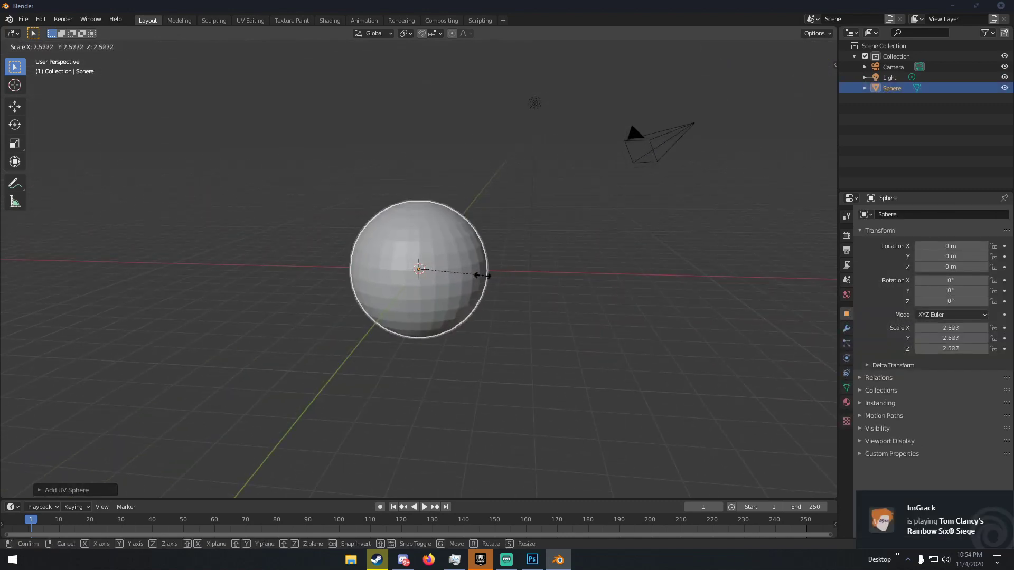
click(478, 275)
middle_drag(419, 274, 463, 272)
key(ctrl+a)
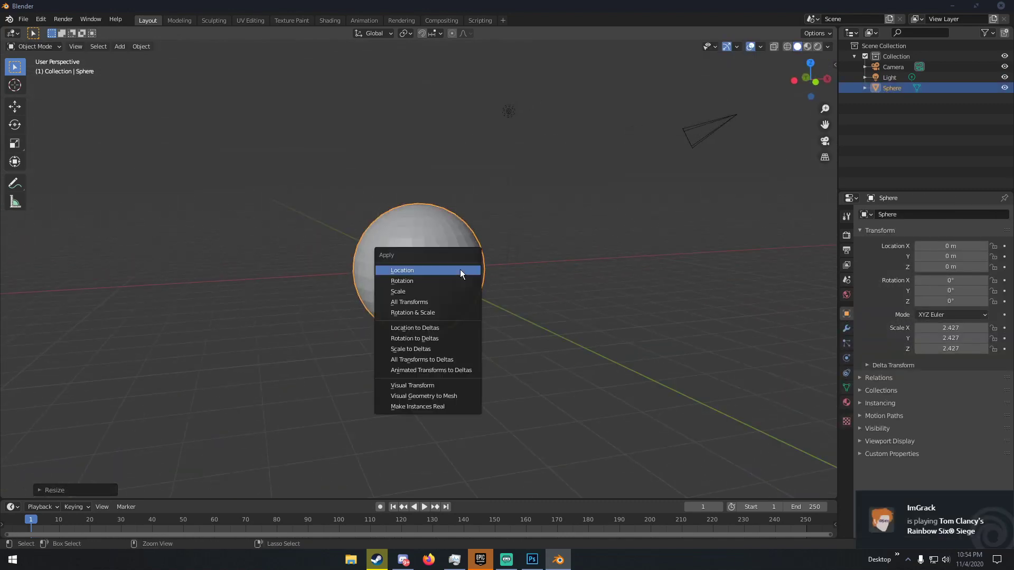
click(432, 292)
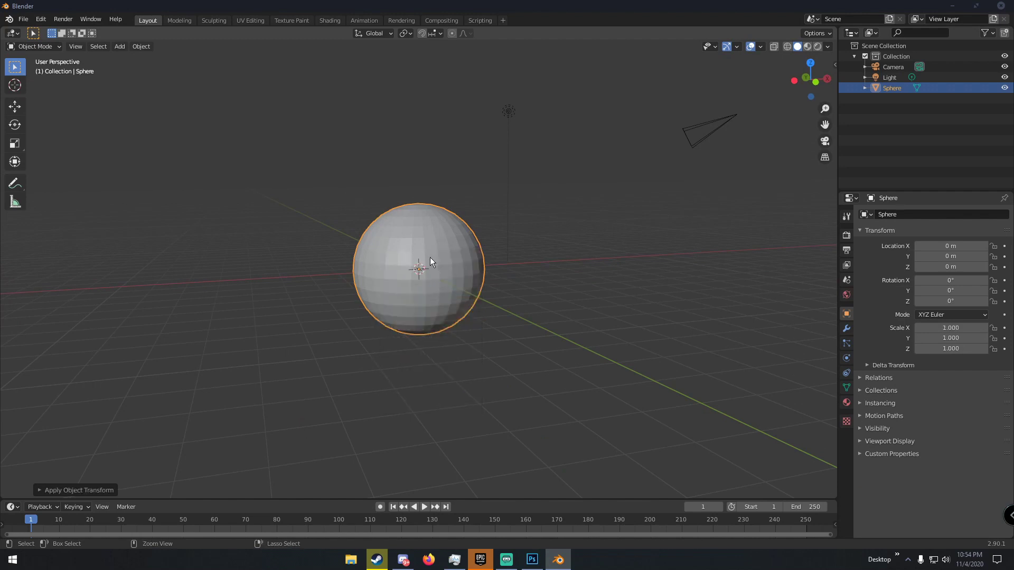
- Add a level 2 Subdivision modifier to the sphere and shade it smooth
key(ctrl+2)
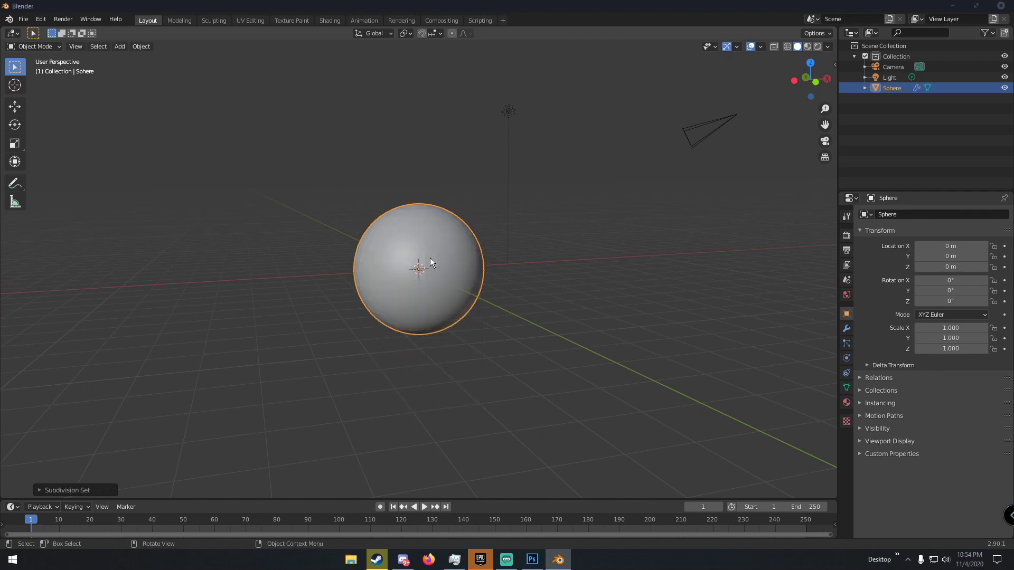
right_click(430, 258)
click(426, 262)
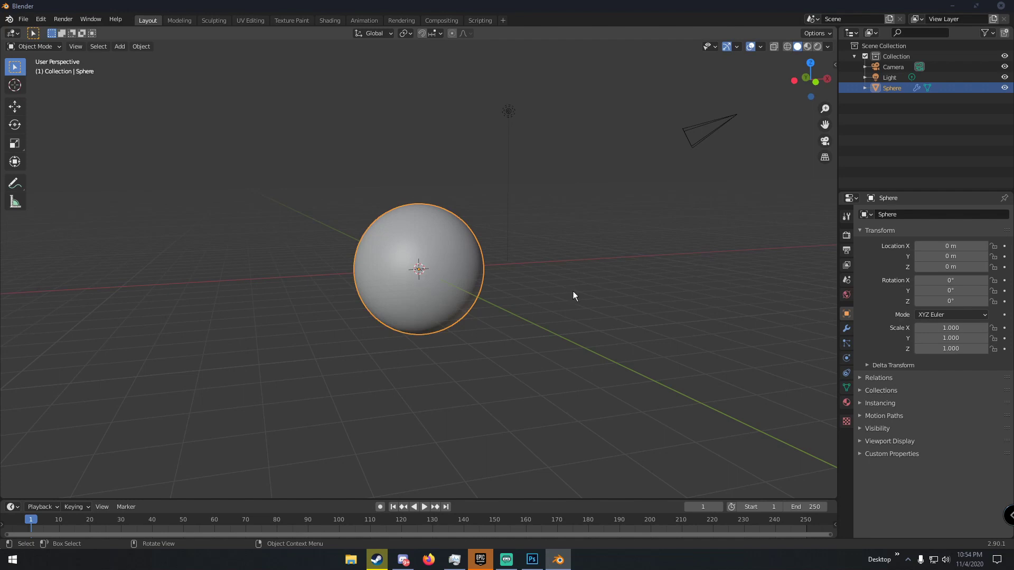
- Apply the sphere's Subdivision modifier to make it part of the mesh
click(845, 328)
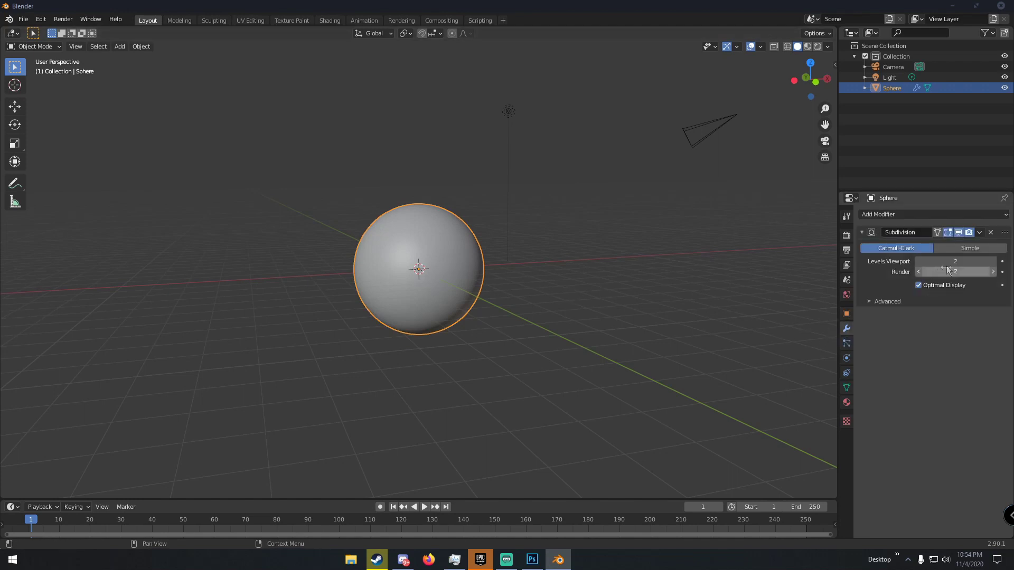
click(979, 233)
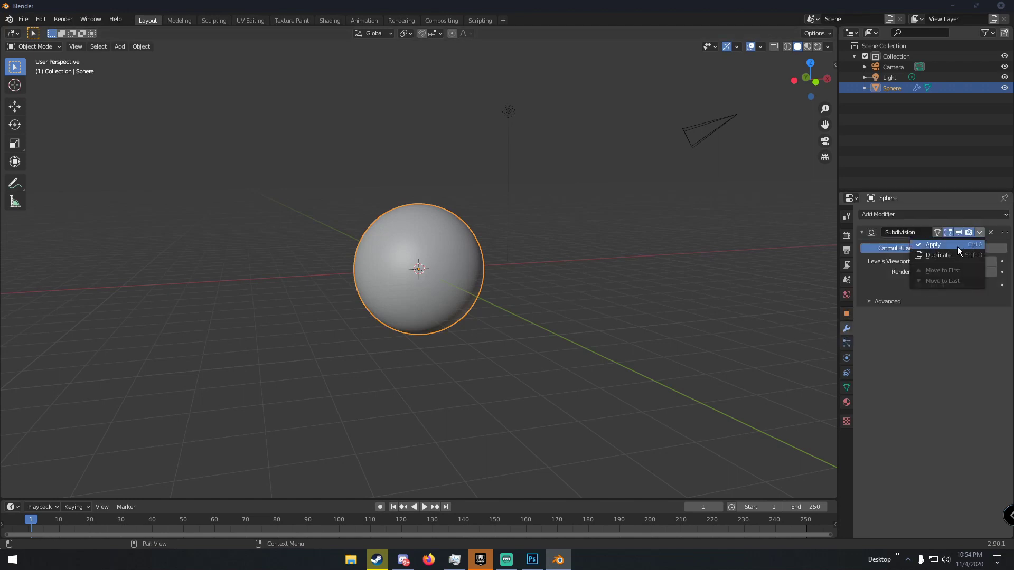
click(958, 246)
scroll(575, 240, up, 4)
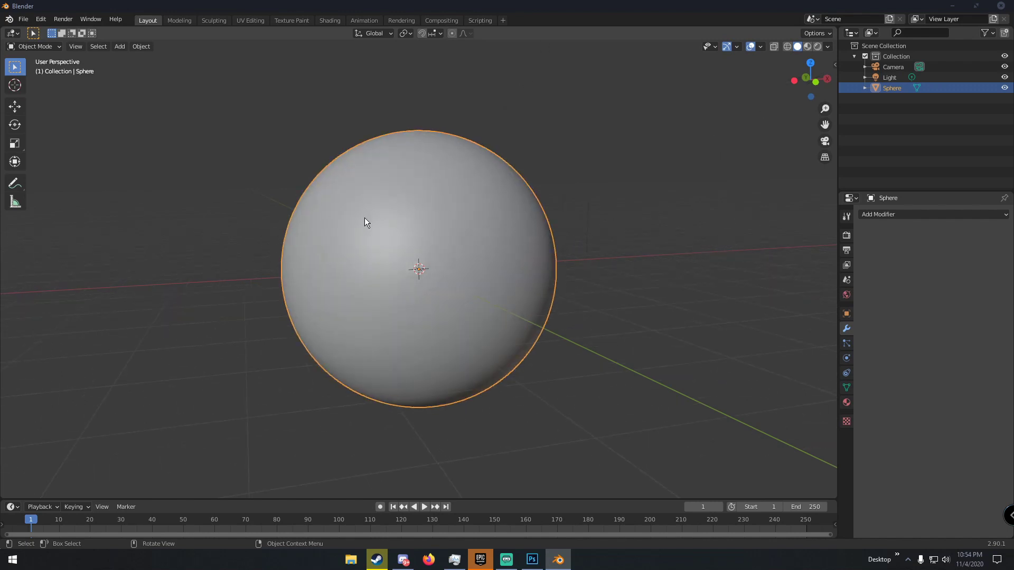
scroll(476, 208, down, 5)
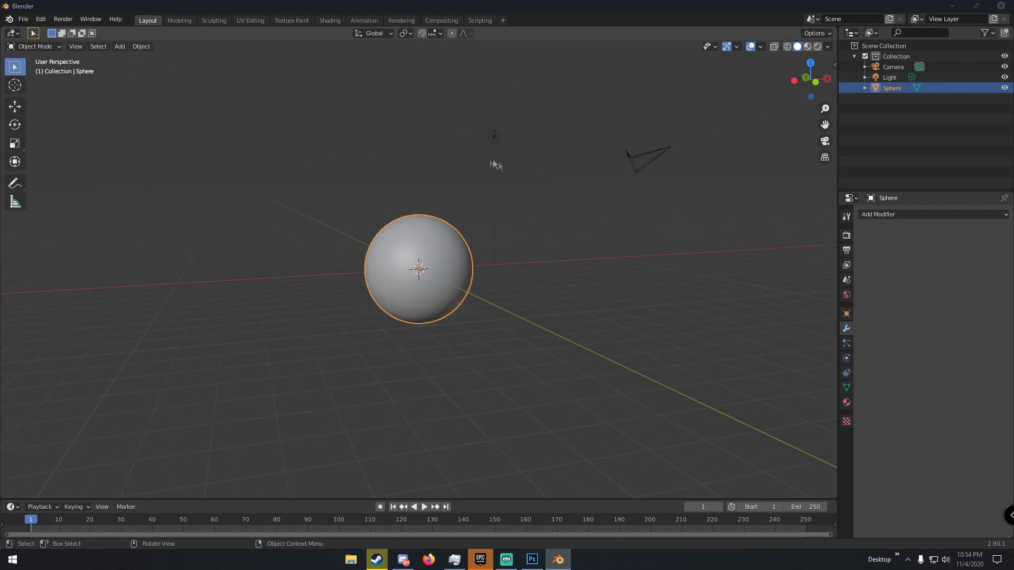
- Set the render engine to Cycles and the render device to GPU Compute
click(847, 235)
click(924, 215)
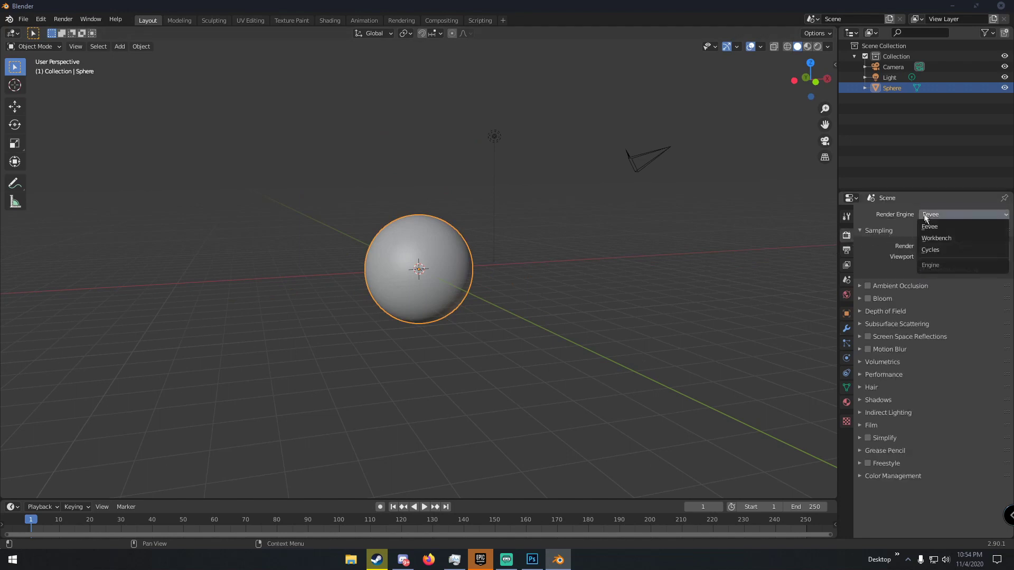
click(930, 249)
click(937, 240)
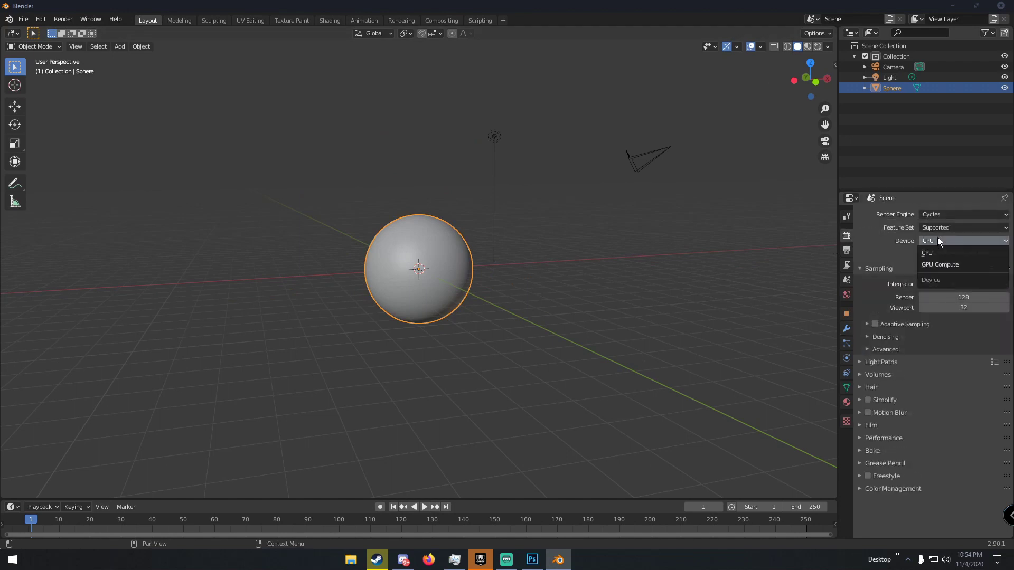
click(934, 264)
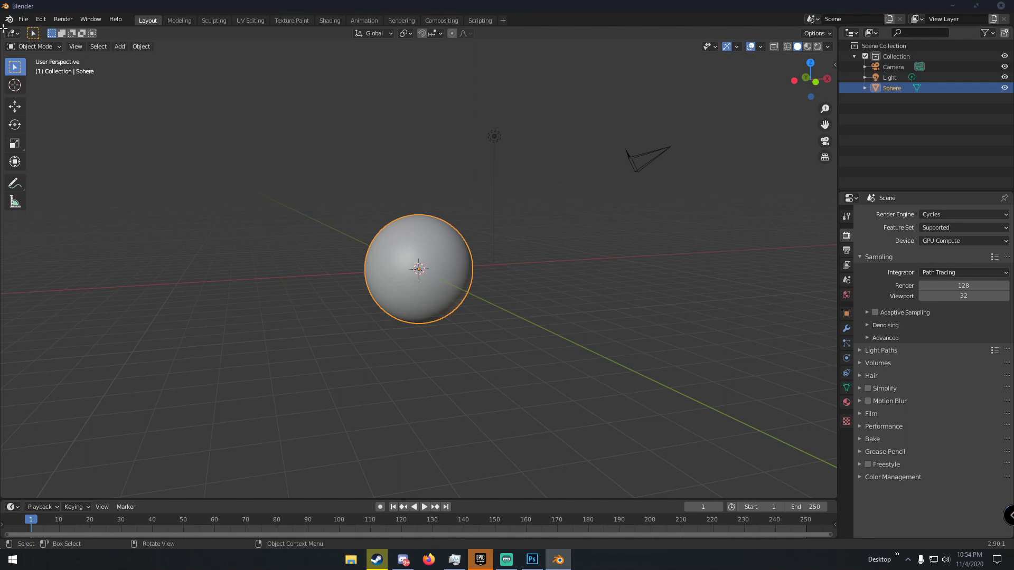
- Split the 3D viewport into two side-by-side areas and make the narrower one a Shader Editor with its sidebar hidden
drag(3, 29, 340, 42)
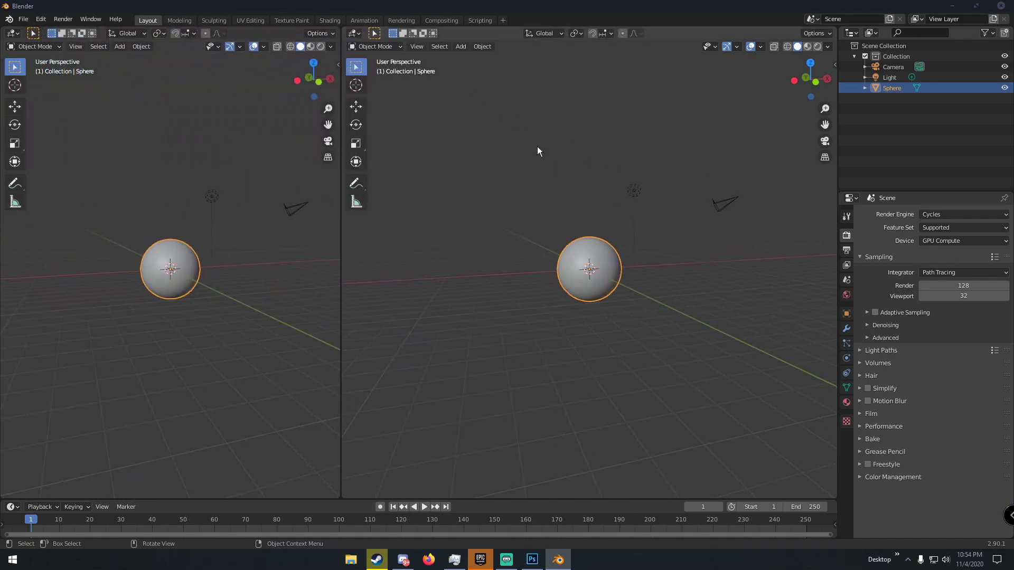
scroll(572, 195, up, 4)
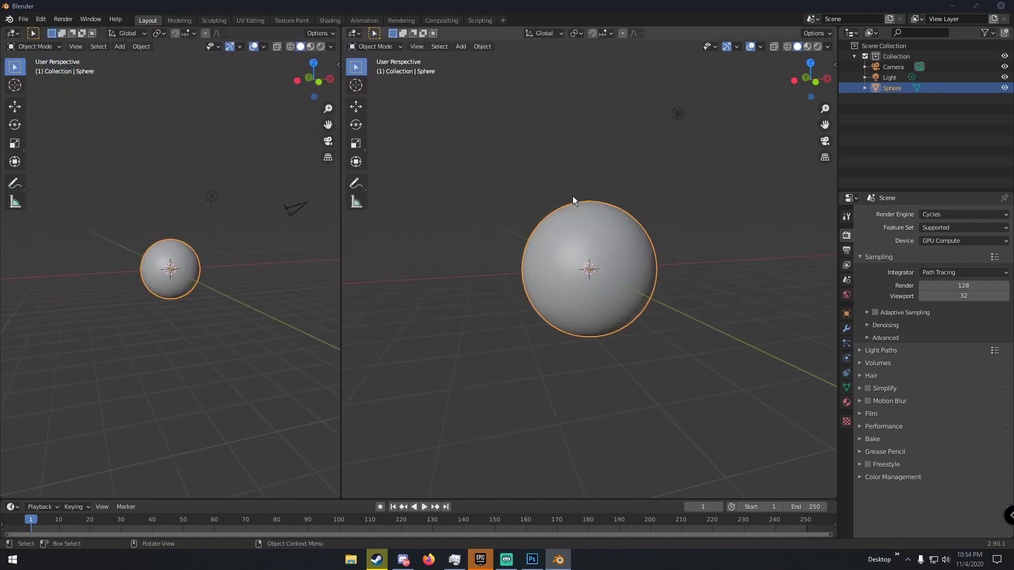
click(11, 34)
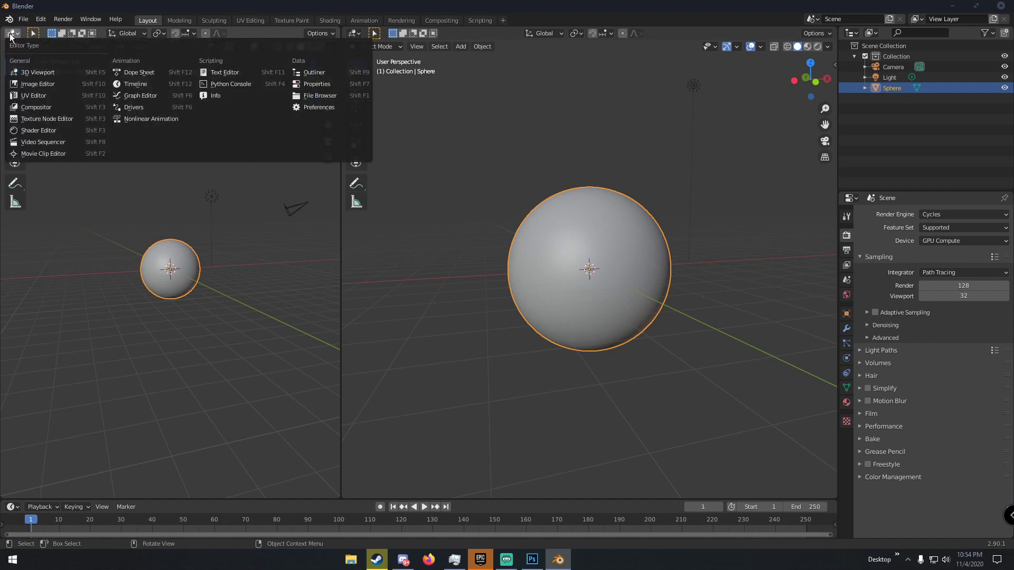
click(46, 132)
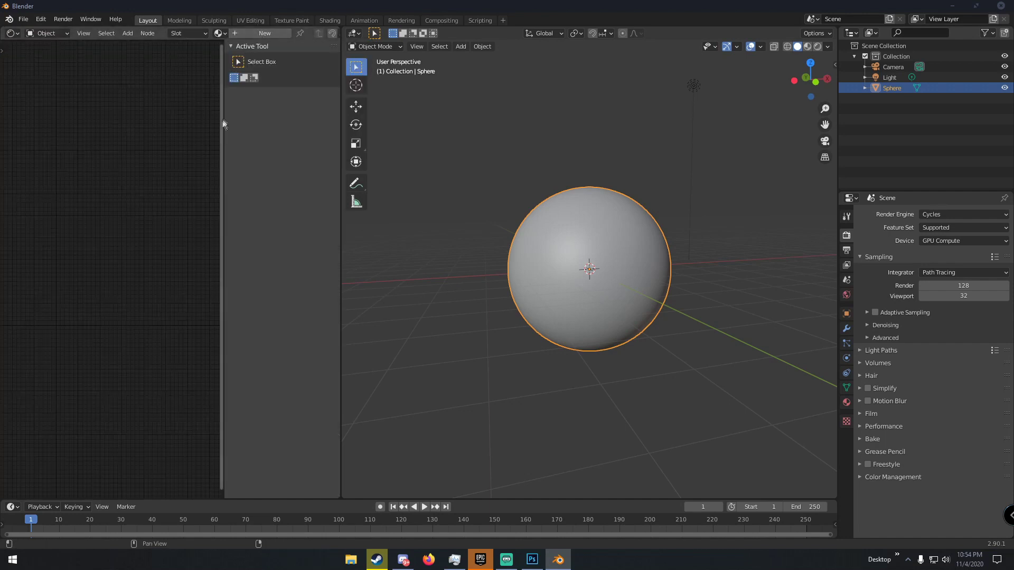
key(n)
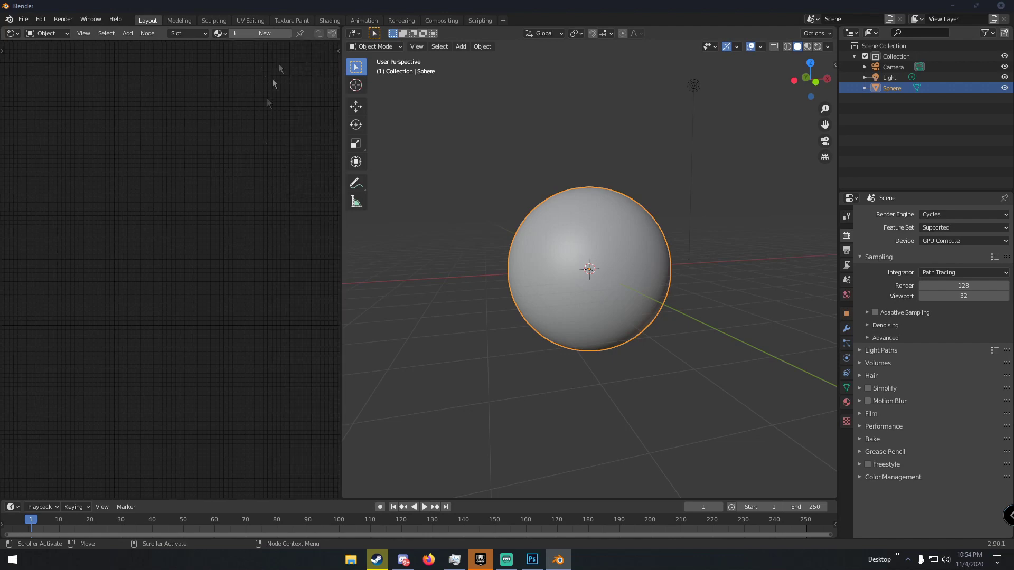
scroll(477, 209, up, 3)
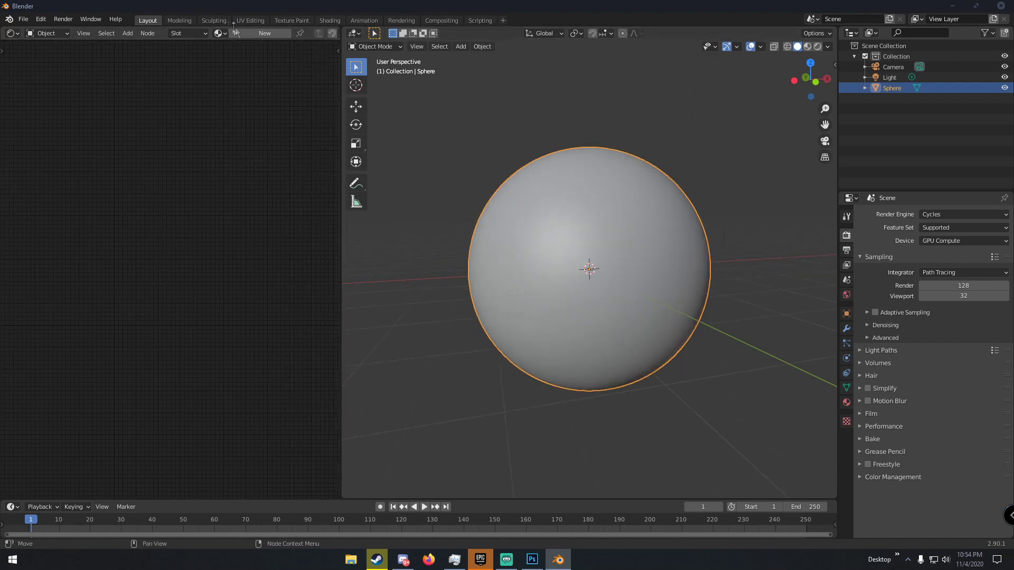
- Create a new material with a Principled BSDF shader for the sphere
click(251, 34)
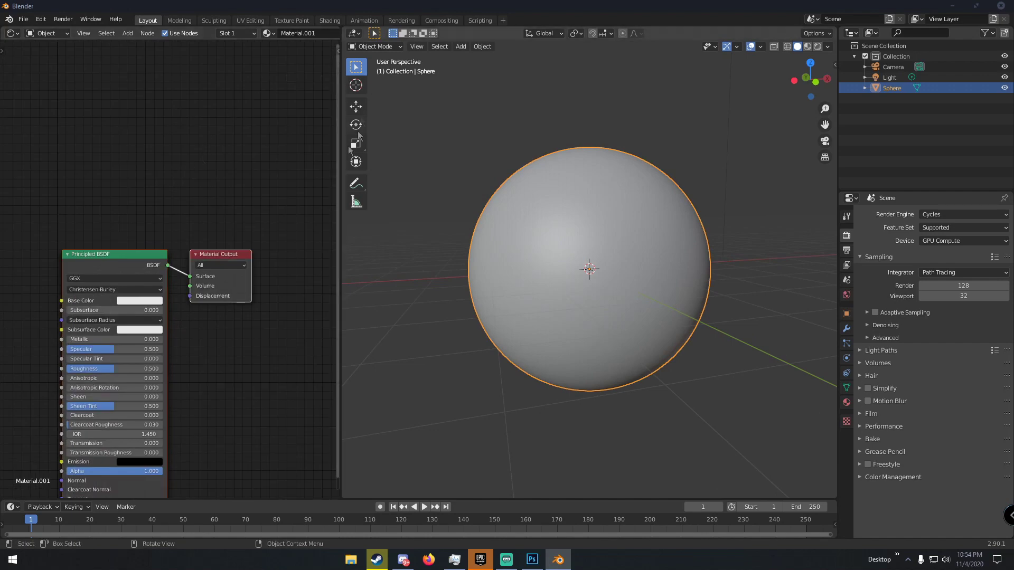
middle_drag(219, 221, 289, 174)
scroll(537, 259, down, 4)
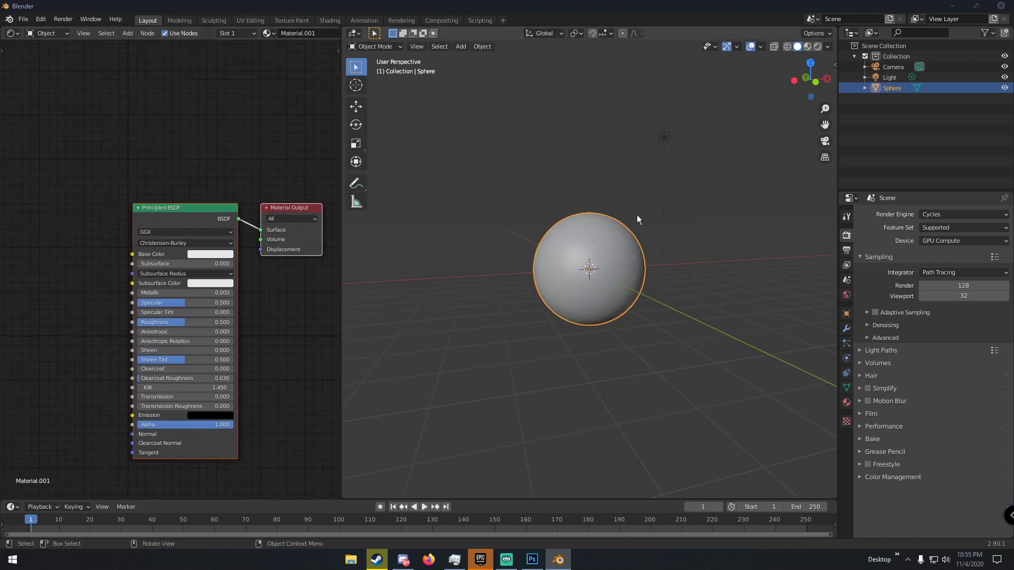
- Set the world background colour to black by lowering its value to 0
click(846, 295)
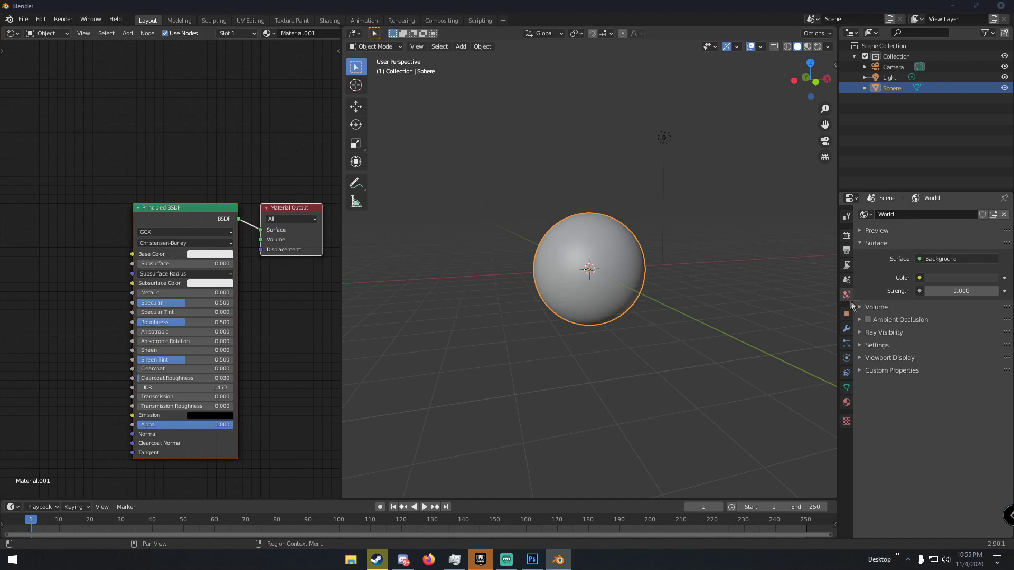
click(930, 278)
drag(990, 196, 980, 204)
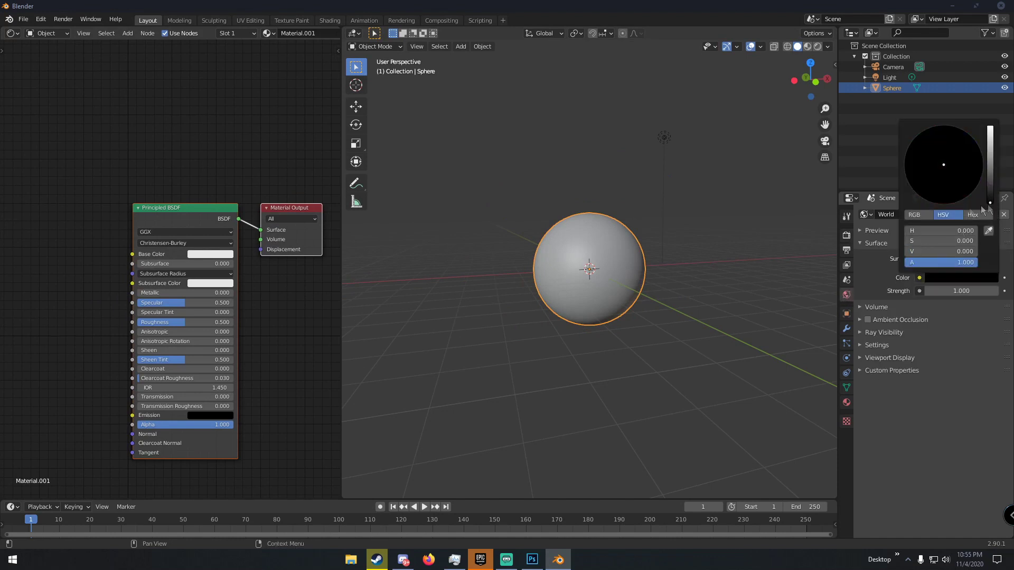
- Switch the viewport to Rendered shading and hide its overlays to preview the lit sphere
scroll(621, 238, up, 3)
key(z)
click(630, 158)
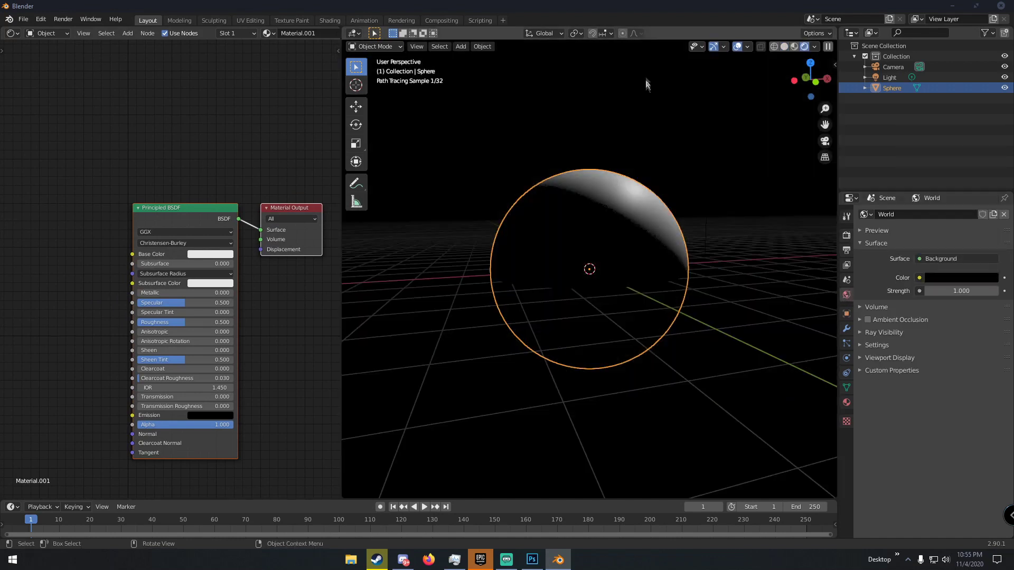
middle_drag(667, 156, 638, 165)
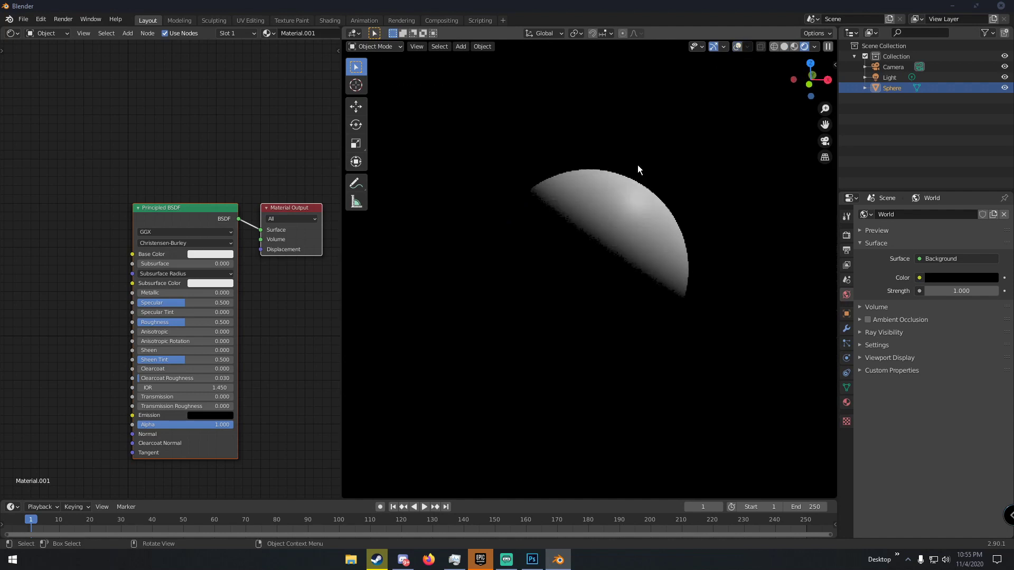
scroll(638, 169, down, 3)
scroll(619, 262, up, 2)
scroll(619, 262, down, 4)
mouse_move(621, 262)
middle_down()
mouse_move(587, 255)
mouse_move(629, 258)
middle_up()
scroll(631, 262, up, 2)
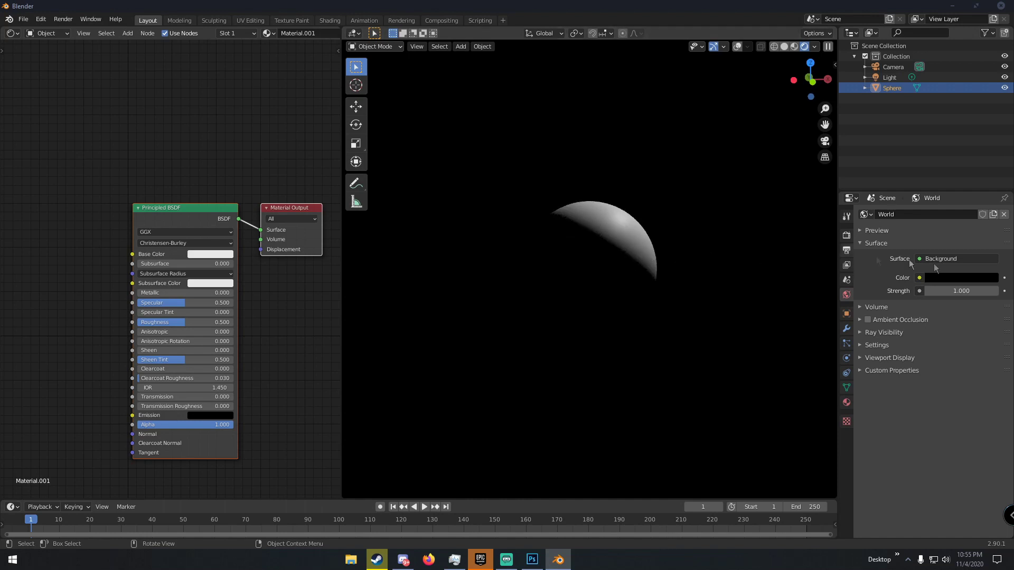
- Brighten the world background colour slightly to a dark grey
click(961, 277)
drag(990, 202, 990, 186)
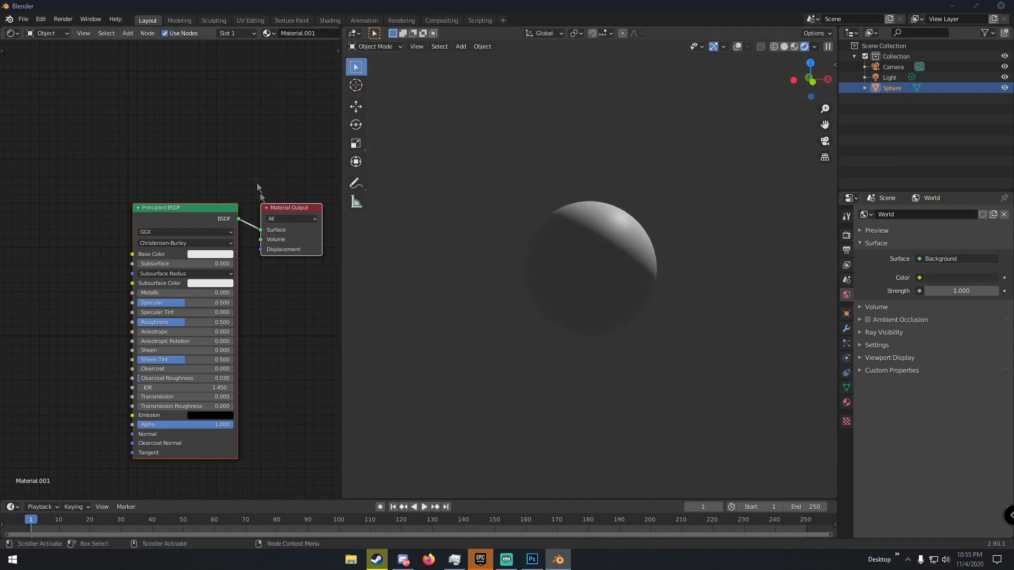
- Move the Principled BSDF and Material Output nodes apart to make room between them
middle_drag(260, 193, 226, 123)
drag(255, 139, 283, 138)
click(207, 137)
drag(207, 137, 104, 123)
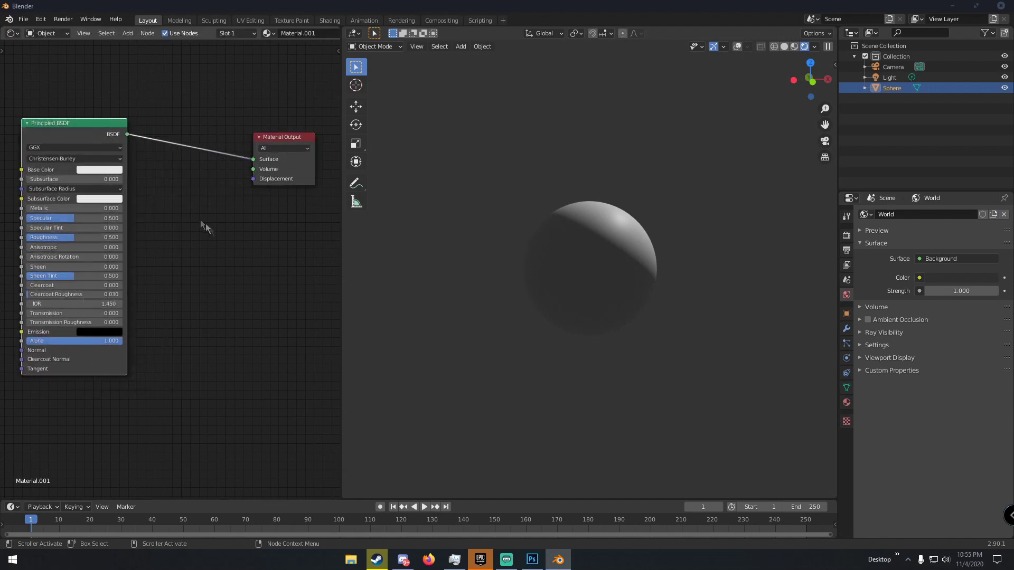
- Add a Mix Shader node and insert it into the link between the Principled BSDF and Material Output nodes
key(shift+a)
click(222, 258)
text(mix)
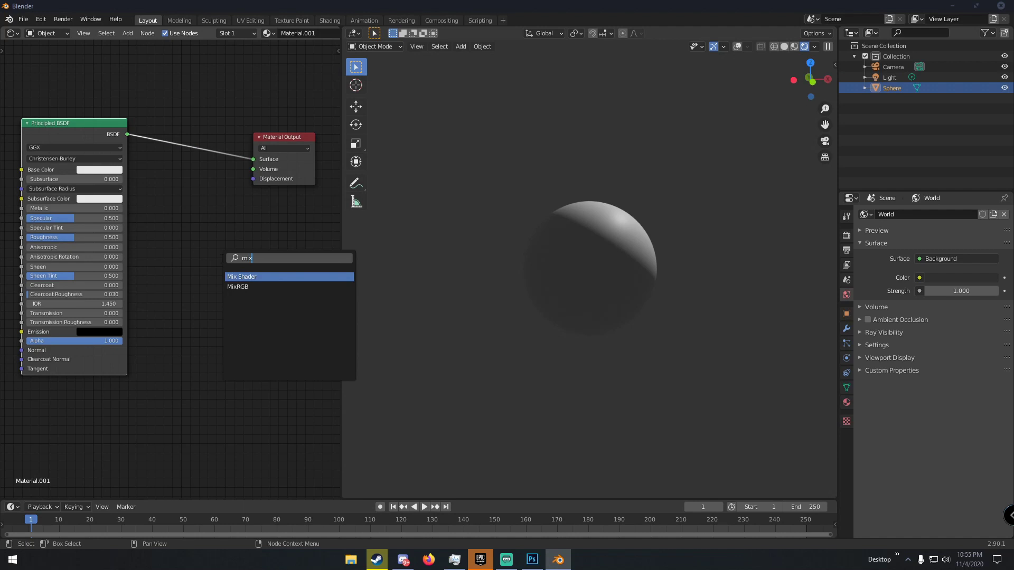
key(Return)
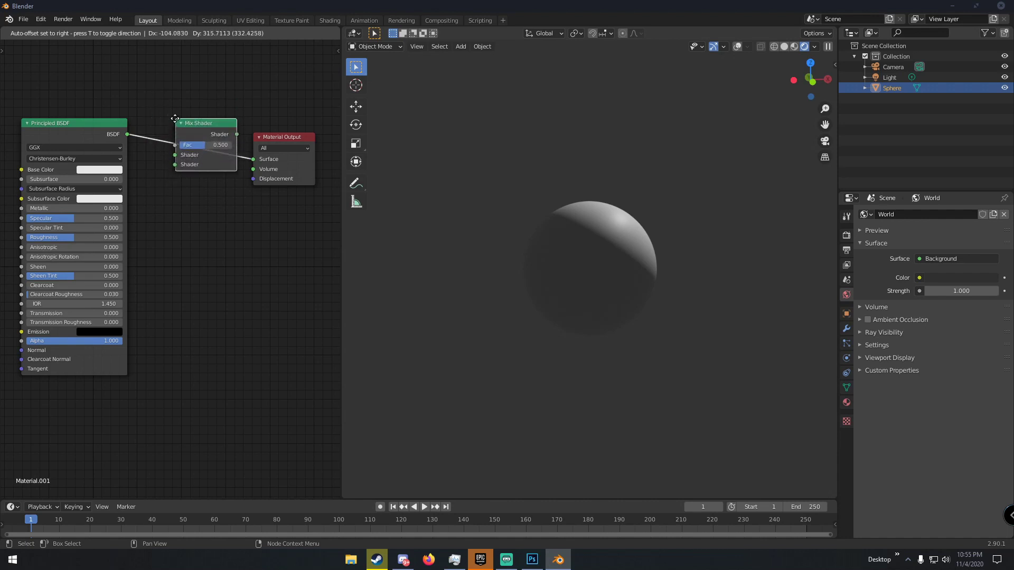
click(175, 117)
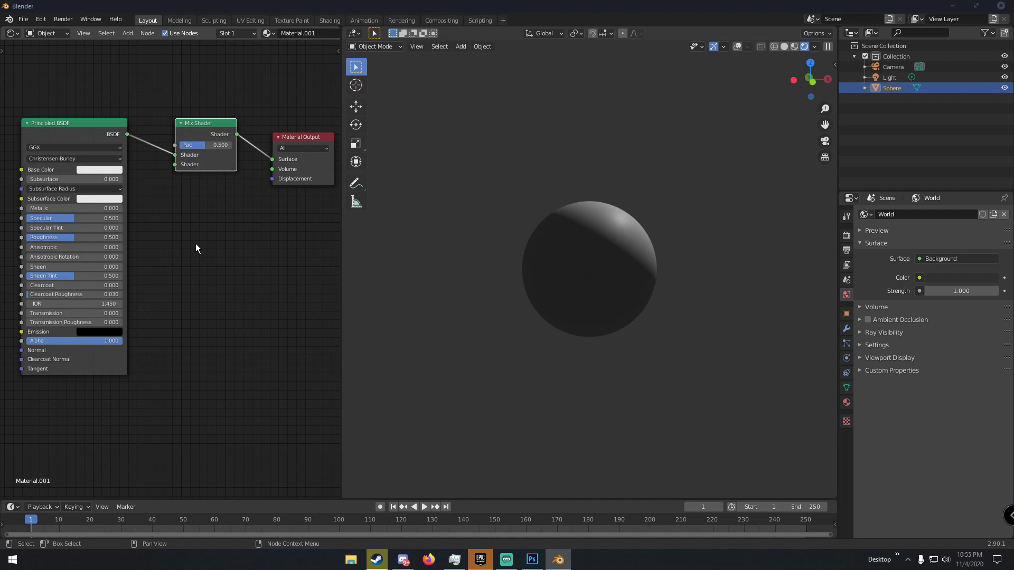
- Add an Emission shader below the Mix Shader and connect it to the Mix Shader's second Shader input
key(shift+a)
text(emi)
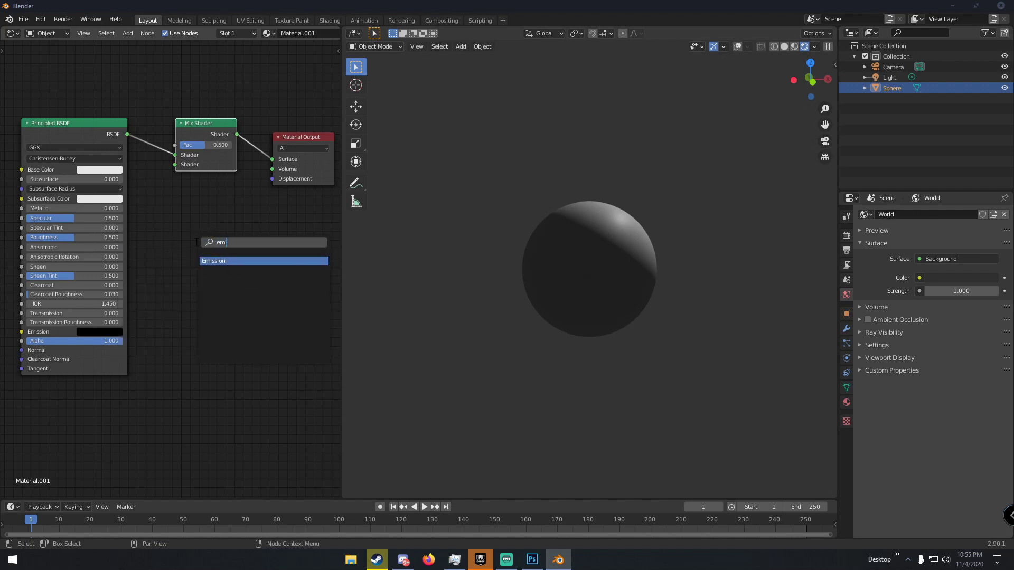
key(Return)
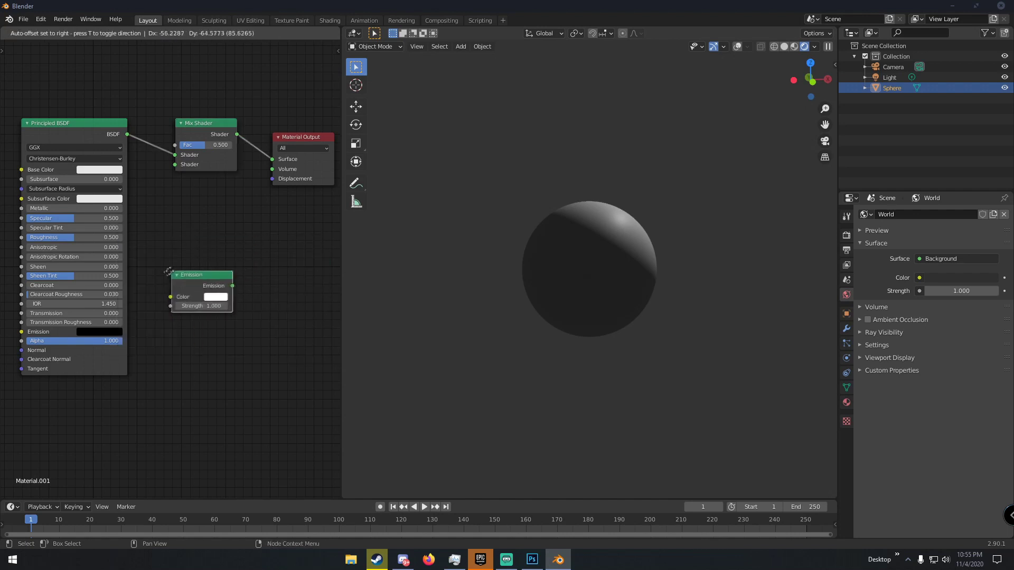
click(155, 276)
drag(217, 291, 175, 166)
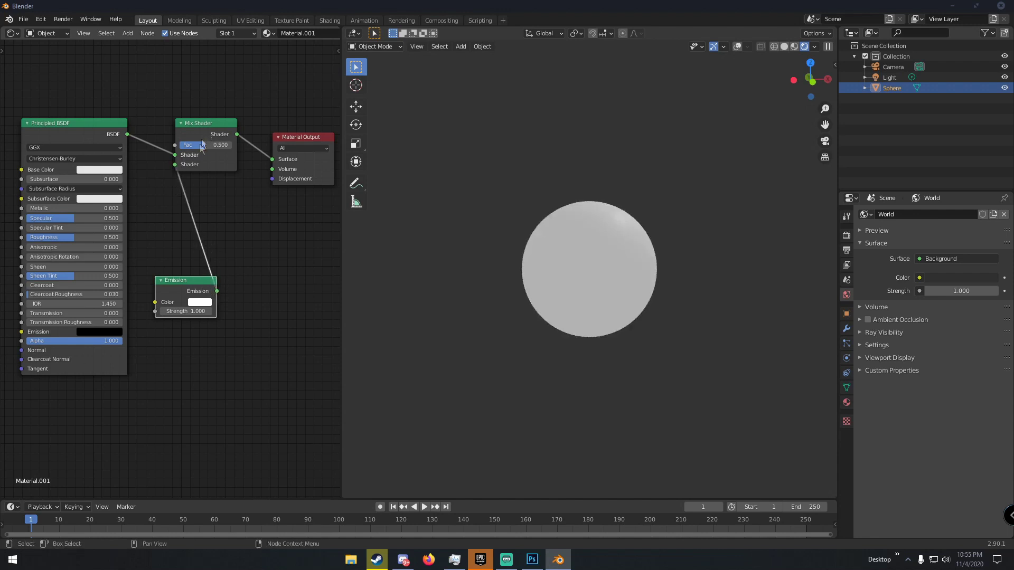
- Darken the world background colour to pure black and hide the scene's light
scroll(575, 253, up, 3)
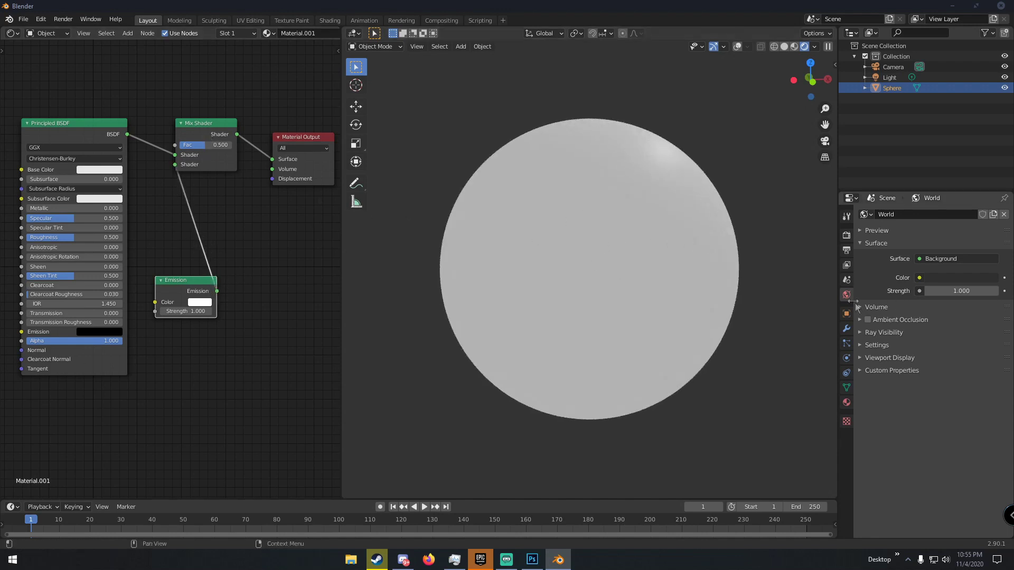
click(940, 277)
click(989, 201)
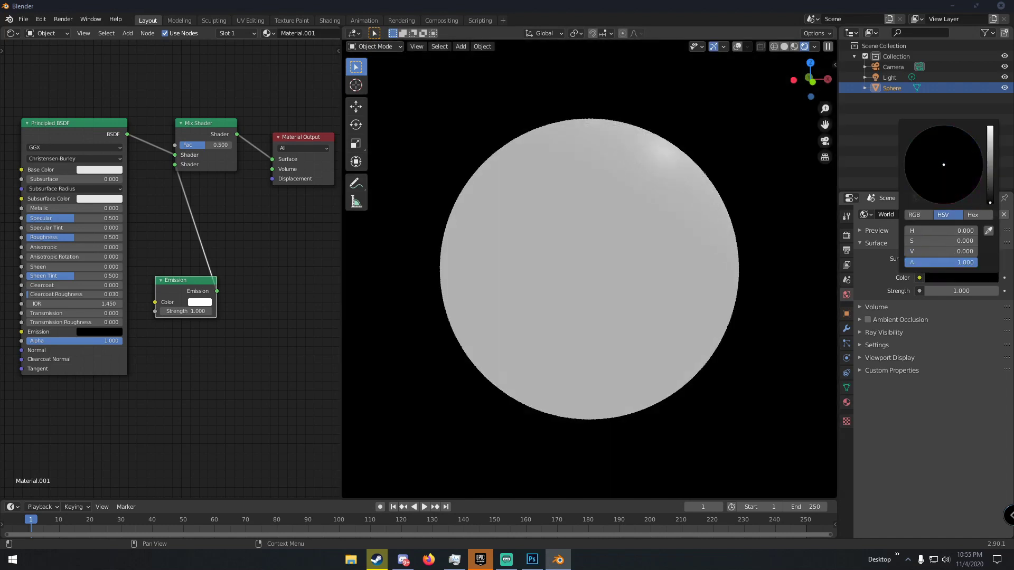
click(1004, 77)
- Preview the sphere's emitted light on an enlarged temporary plane placed beneath it, and delete the plane
scroll(663, 203, down, 5)
key(shift+a)
click(702, 198)
key(g)
click(688, 345)
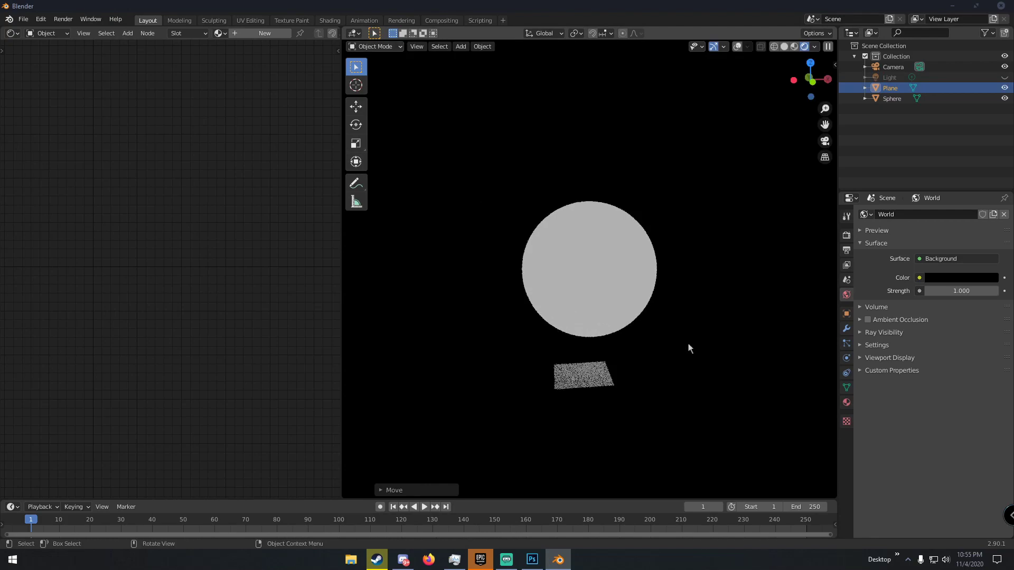
key(s)
click(698, 344)
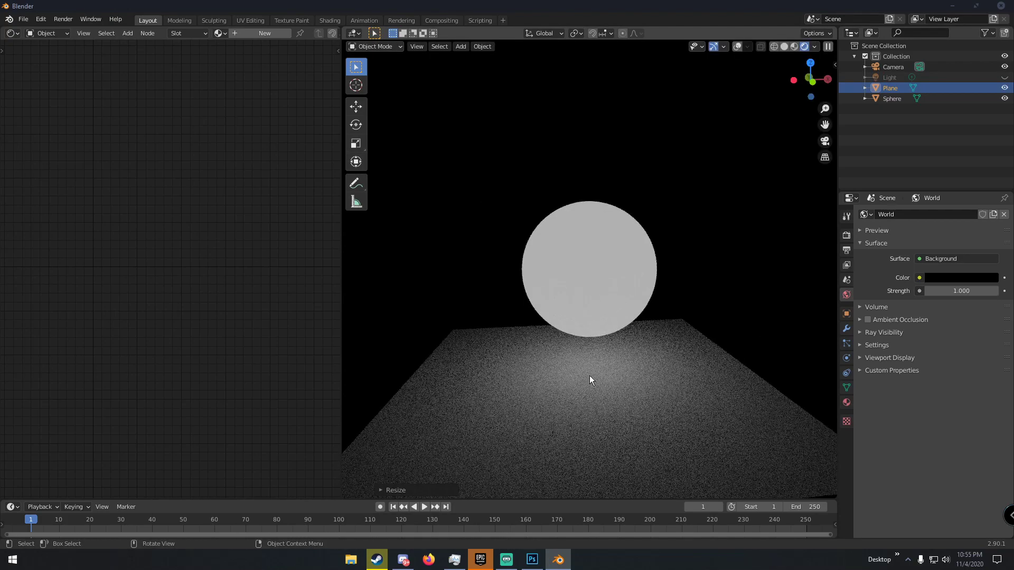
key(Delete)
- Select the sphere and try an Emission strength of 30 before raising it to 45
scroll(583, 369, up, 3)
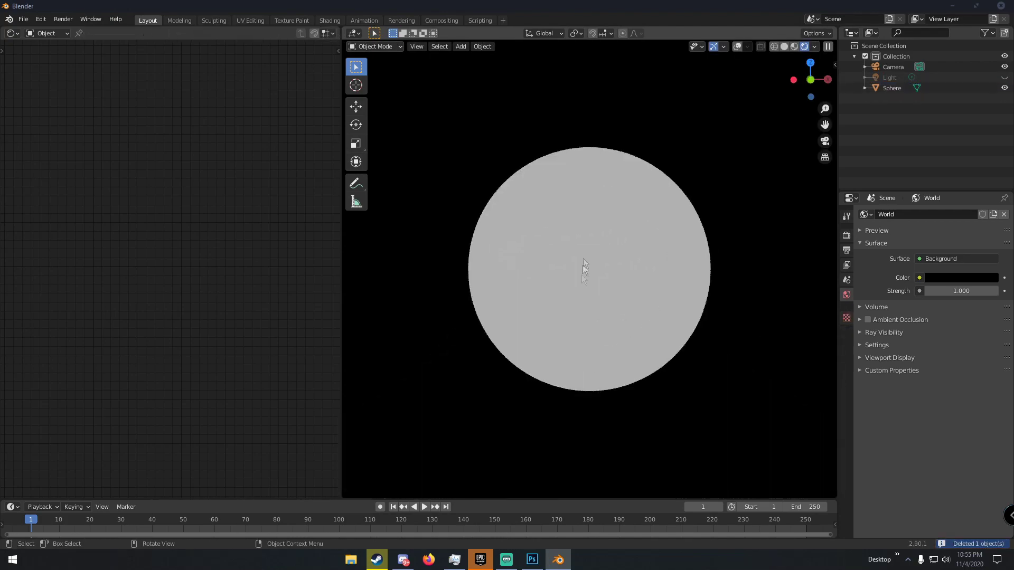
click(584, 267)
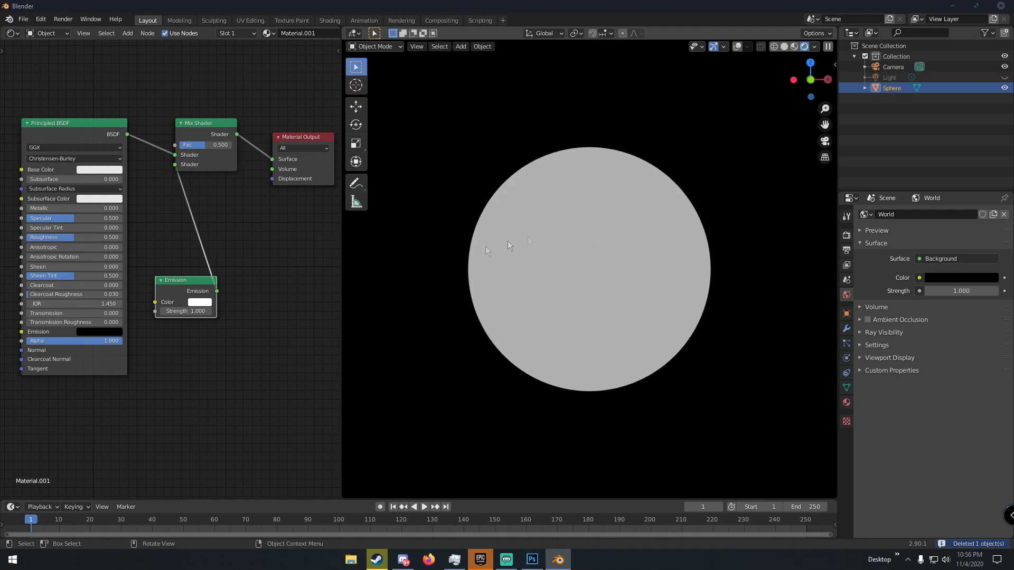
click(190, 311)
text(1.0)
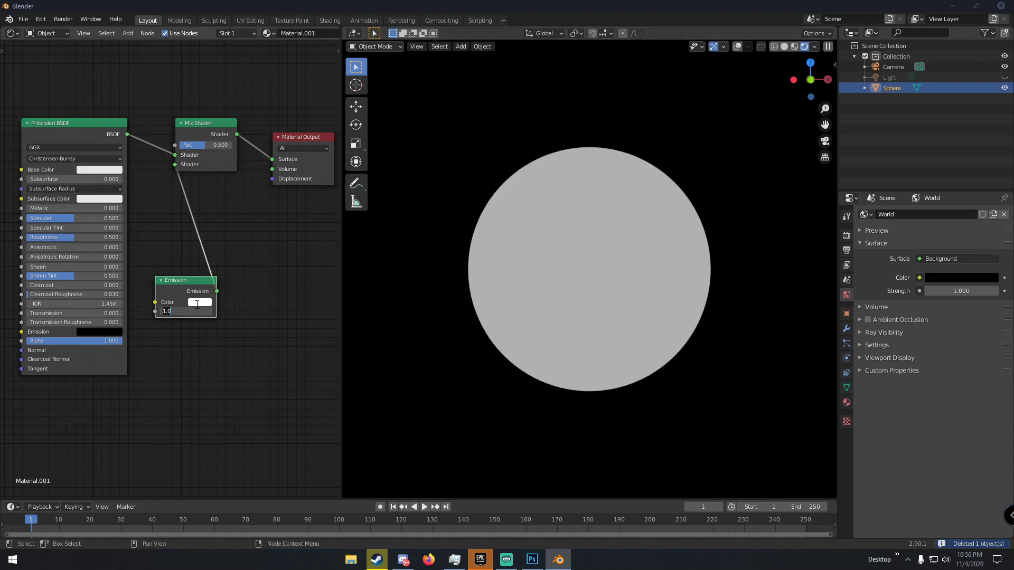
text(30)
key(Return)
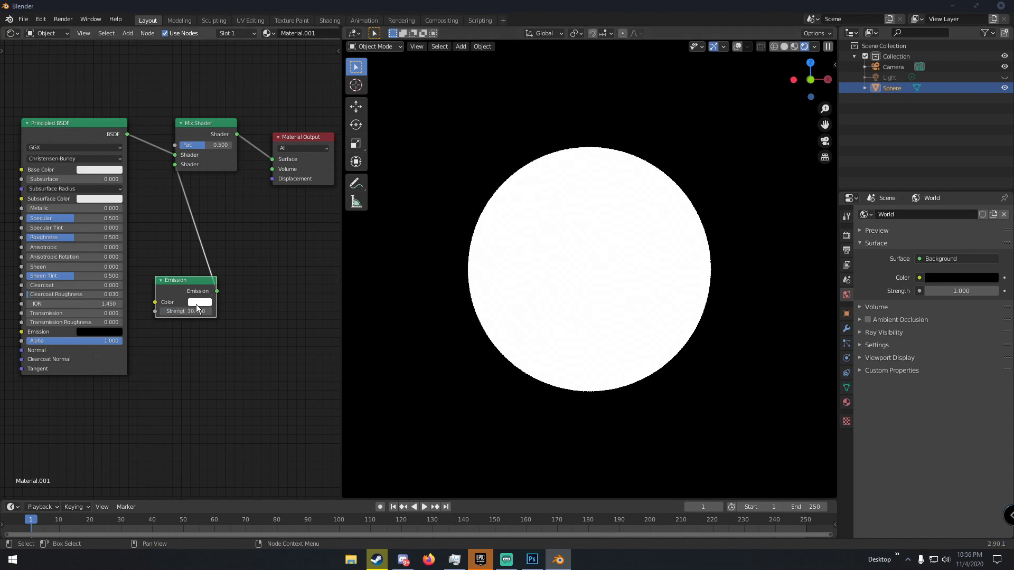
click(190, 311)
text(45)
key(Return)
- Change the Emission colour to a saturated orange-red with hue 0.036, saturation 1.000 and value 1.000
click(191, 302)
drag(216, 228, 218, 240)
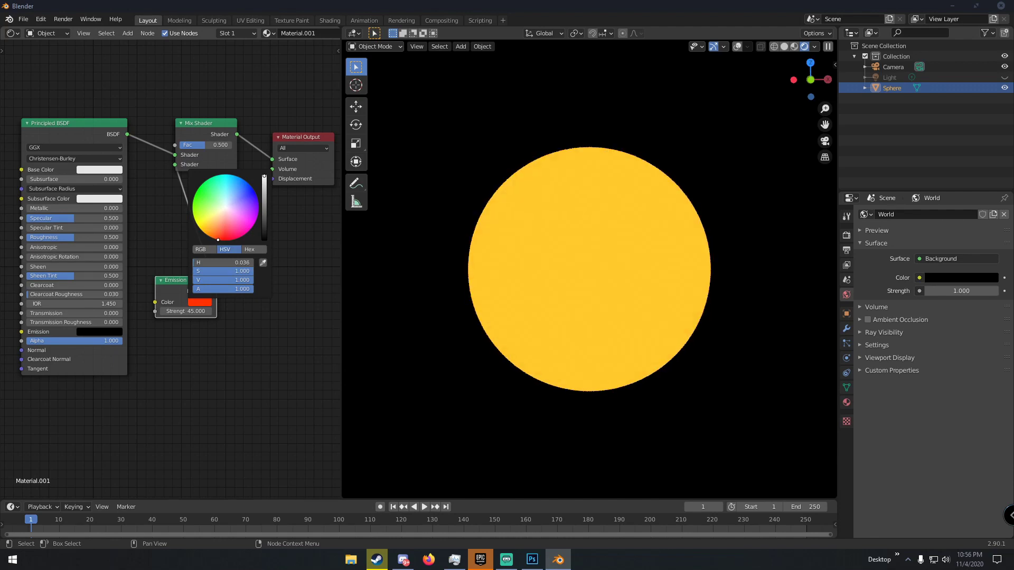
scroll(215, 268, down, 2)
scroll(216, 269, up, 2)
middle_drag(220, 259, 295, 243)
scroll(295, 249, down, 3)
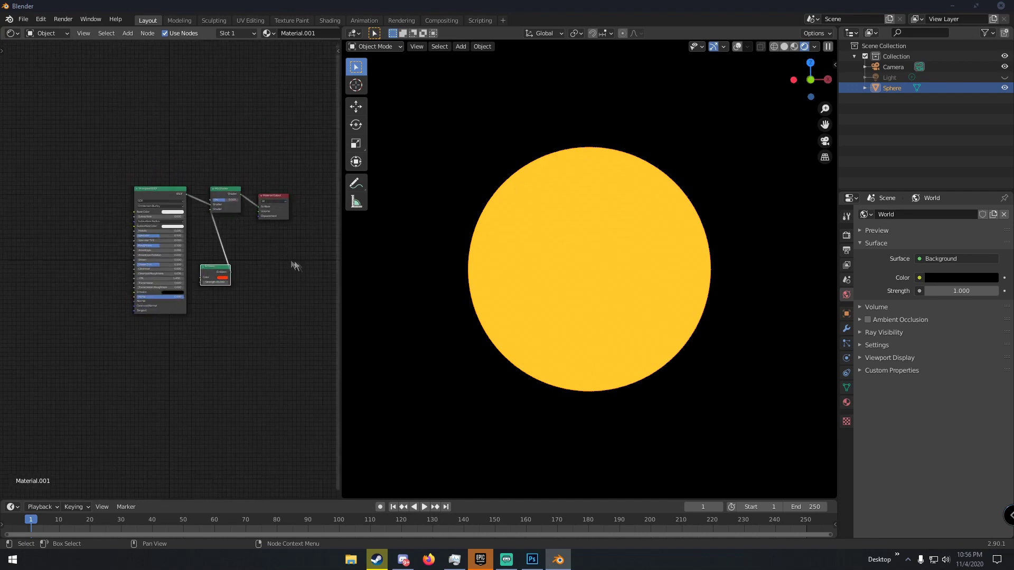
- Darken the Principled BSDF's base colour to near-black with a value of 0.071
scroll(187, 232, up, 2)
scroll(172, 181, up, 1)
click(165, 154)
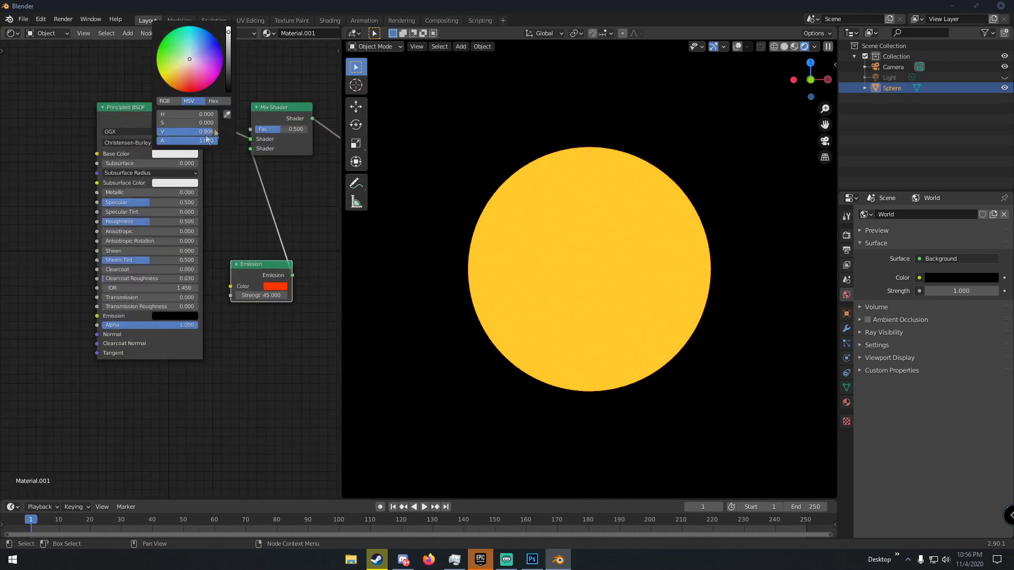
drag(229, 83, 228, 88)
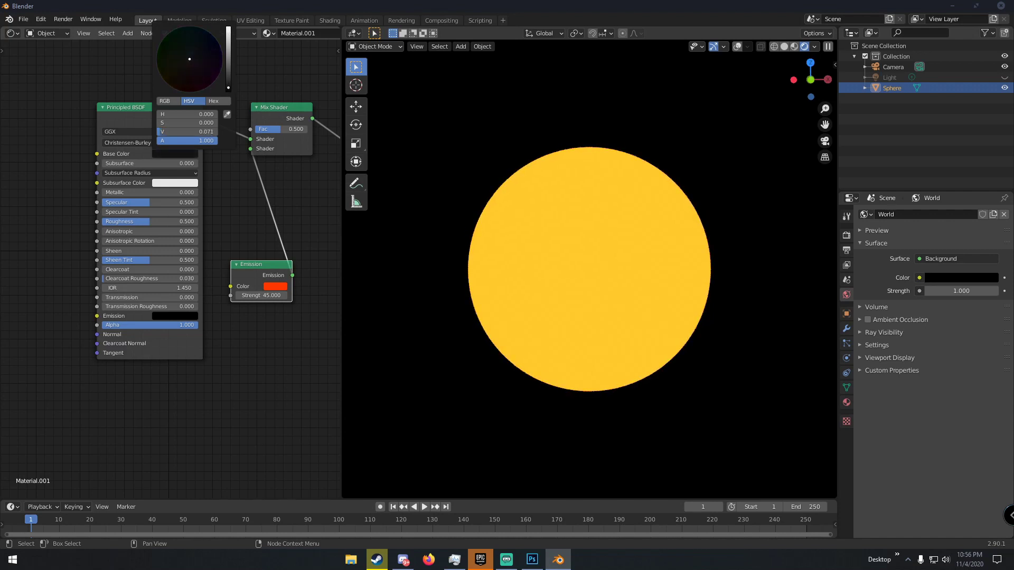
- Set the Principled BSDF's roughness to 0.75
drag(137, 221, 176, 222)
click(177, 222)
text(0.75)
key(Return)
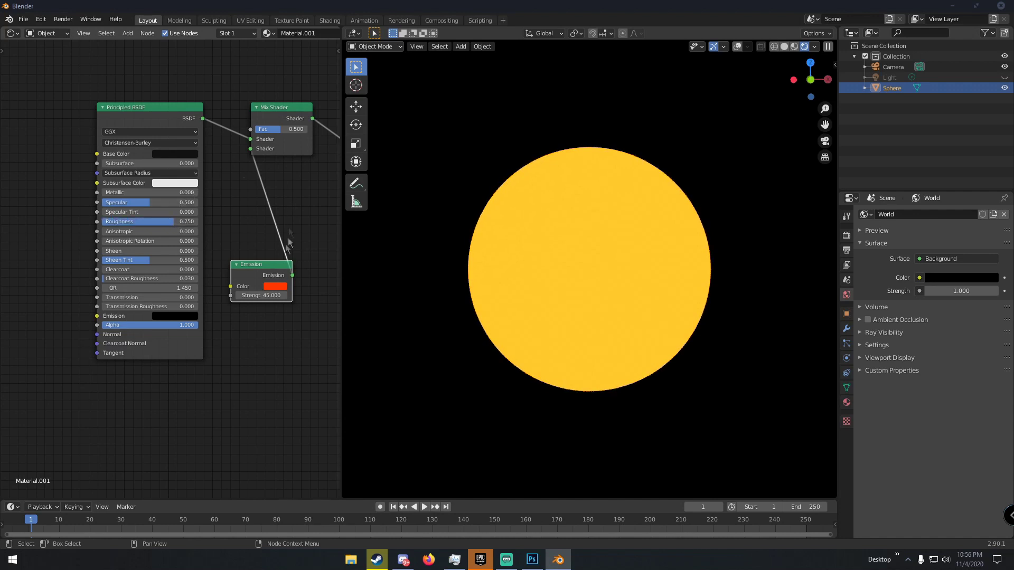
scroll(289, 243, down, 3)
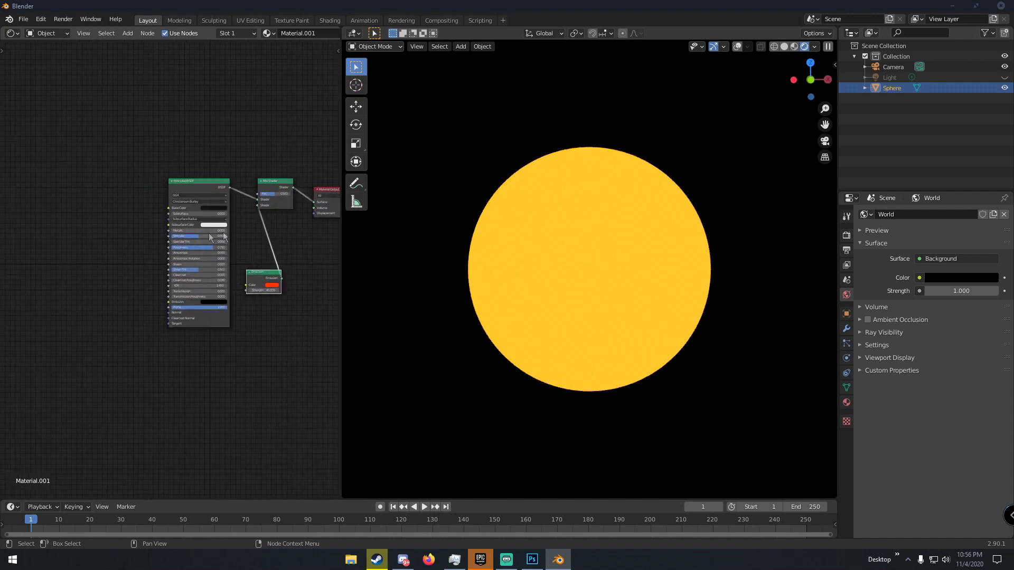
scroll(250, 250, up, 4)
middle_drag(262, 245, 154, 220)
scroll(174, 220, down, 1)
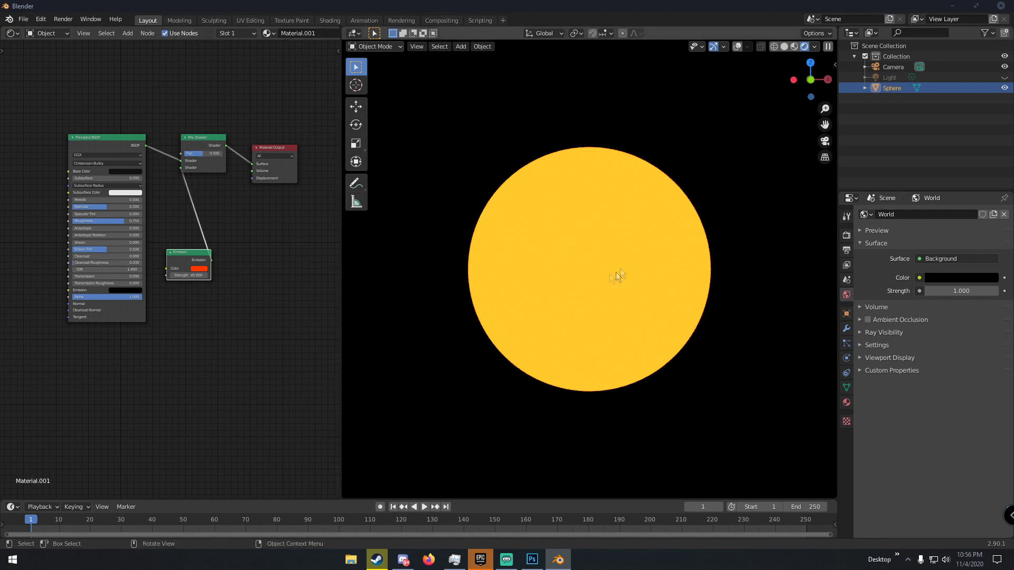
scroll(650, 296, up, 1)
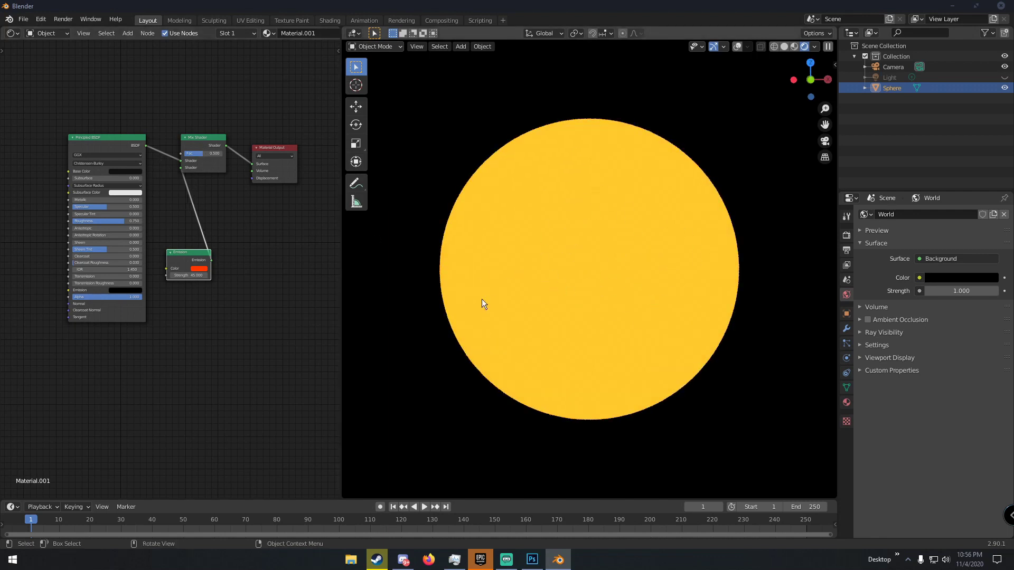
scroll(439, 230, down, 3)
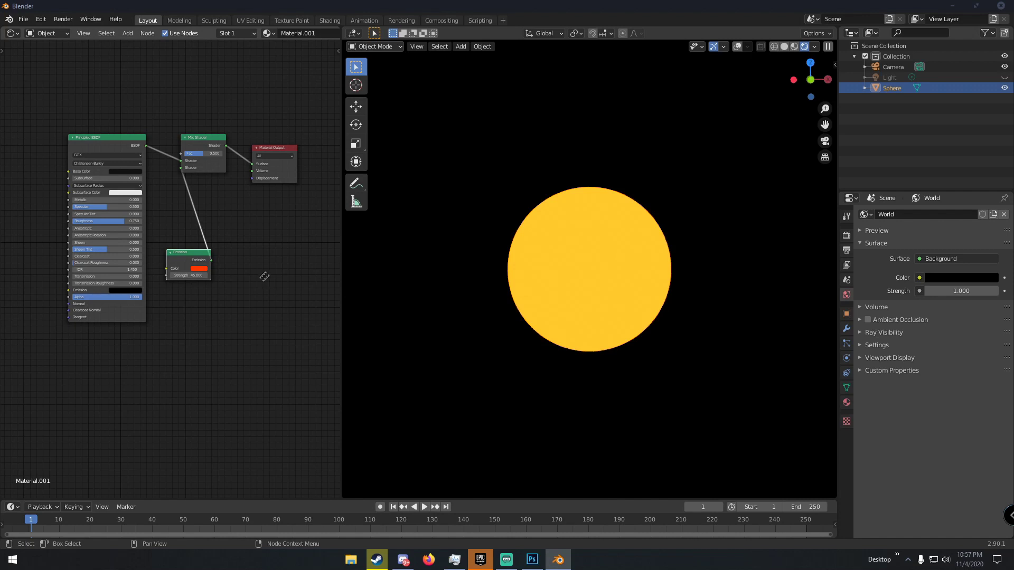
- Add a ColorRamp node and place it ahead of the Principled BSDF node, near its upper edge
middle_drag(264, 276, 268, 265)
key(shift+a)
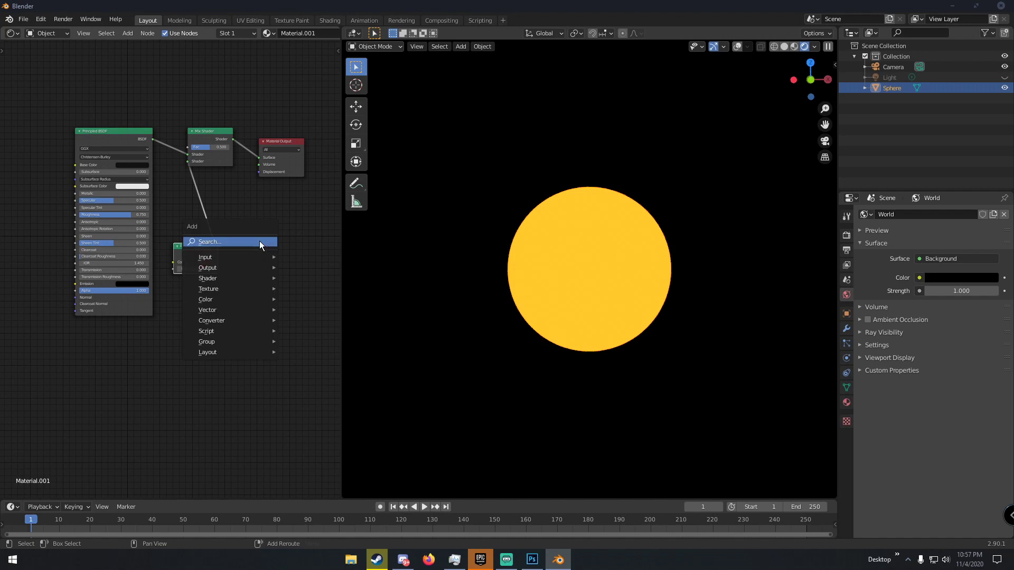
click(259, 240)
text(color)
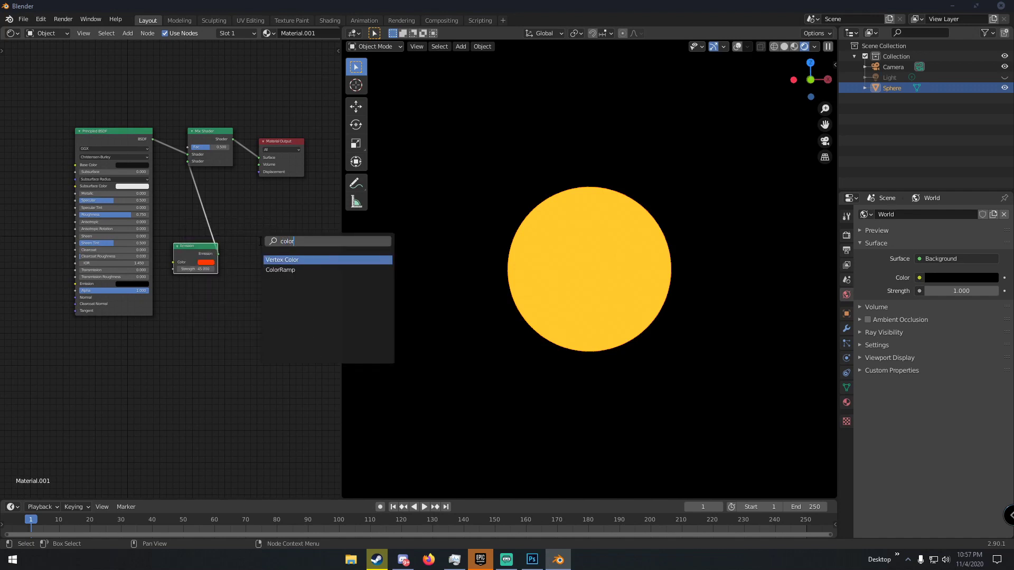
click(281, 270)
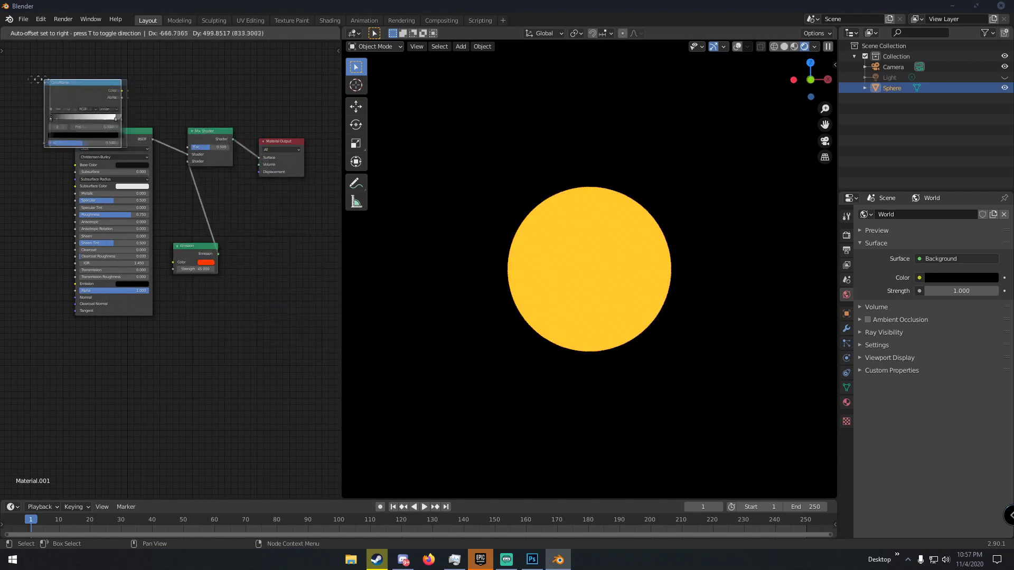
click(308, 101)
- Connect the ColorRamp's Color output to the Fac input of the Mix Shader
middle_drag(157, 93, 215, 113)
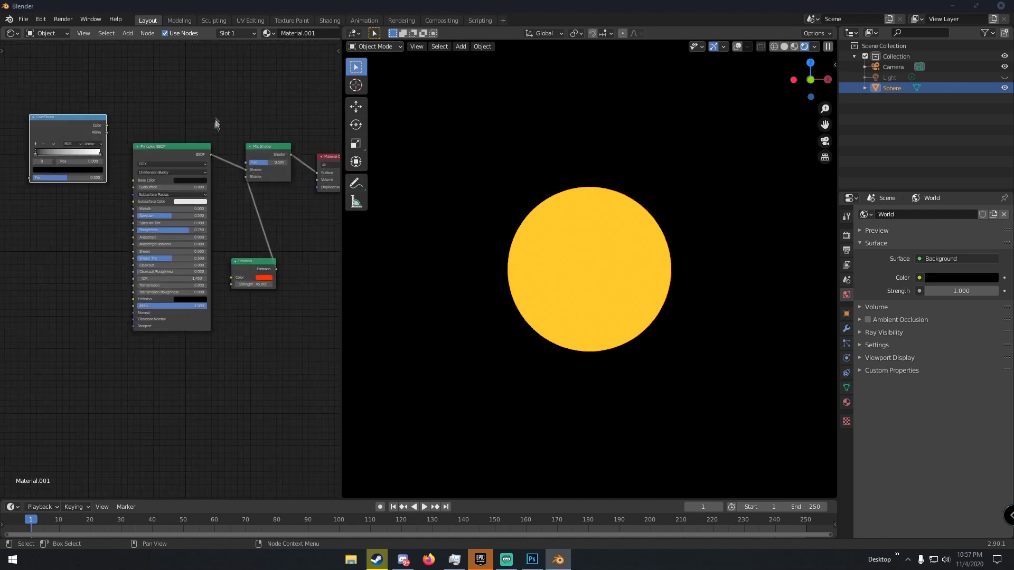
scroll(142, 127, up, 1)
drag(45, 111, 251, 154)
middle_drag(144, 100, 77, 96)
scroll(90, 119, up, 2)
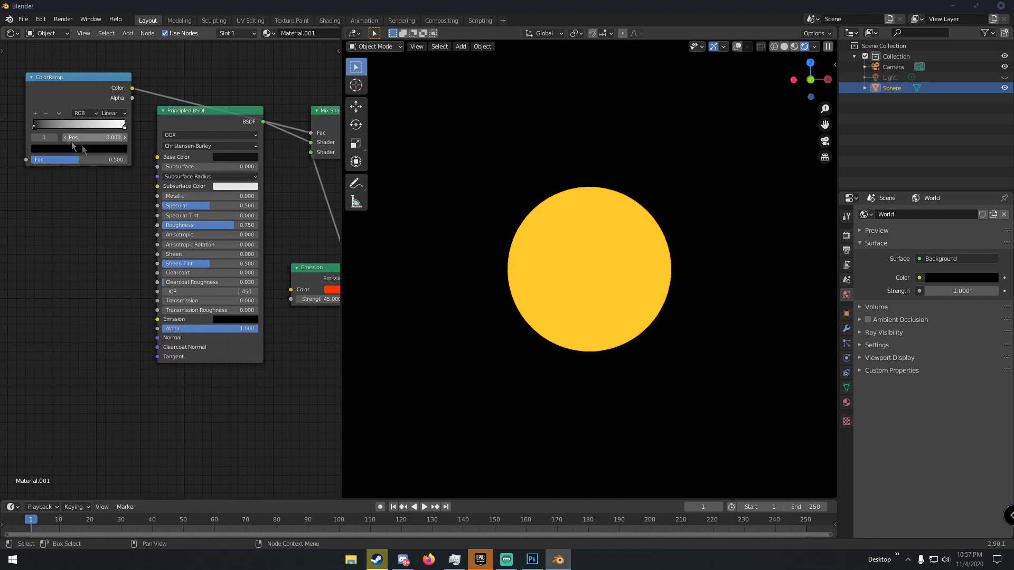
middle_drag(110, 88, 43, 92)
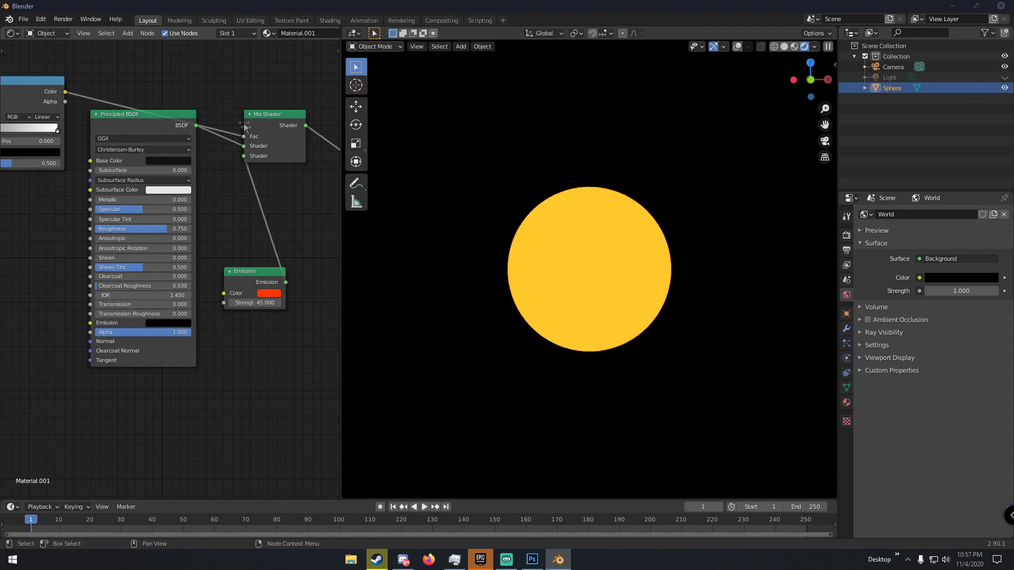
- Reposition the ColorRamp node slightly higher and clear of the Principled BSDF, leaving room for another node before it
middle_drag(126, 174, 241, 205)
scroll(240, 205, down, 4)
middle_drag(128, 115, 171, 118)
scroll(208, 141, up, 2)
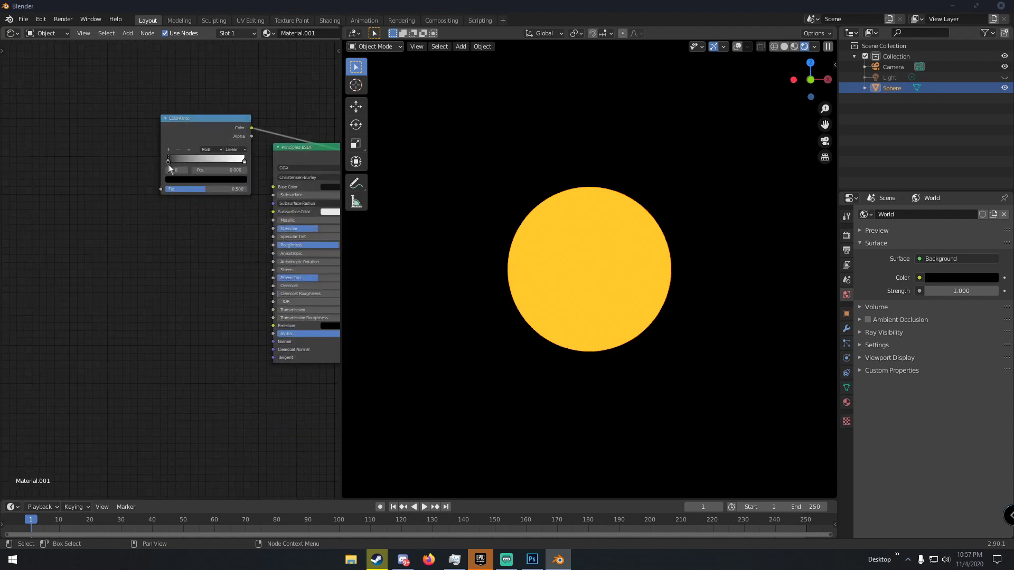
mouse_move(168, 163)
mouse_down()
mouse_move(261, 161)
mouse_move(177, 161)
mouse_up()
middle_drag(268, 182, 198, 188)
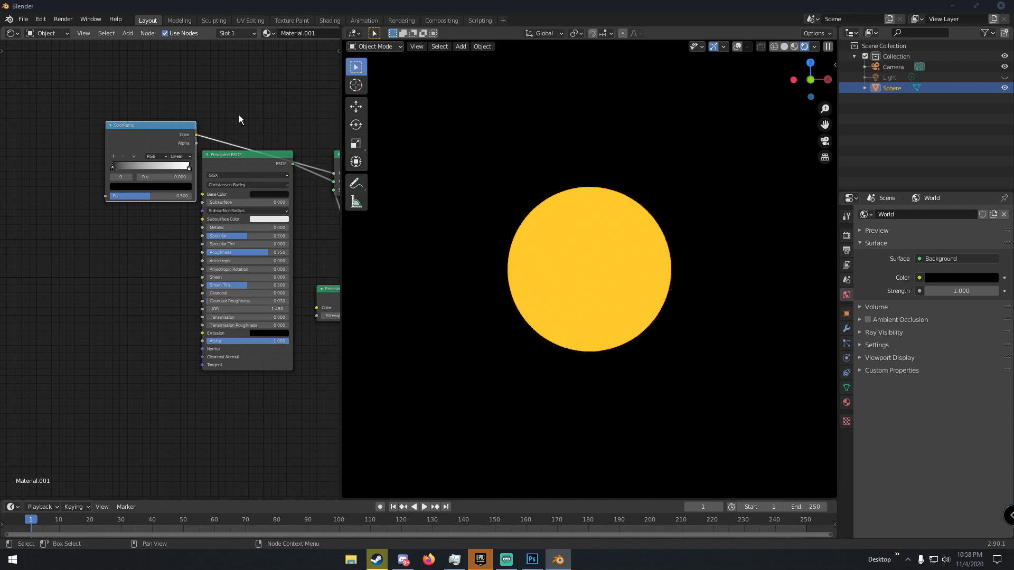
middle_drag(147, 105, 224, 105)
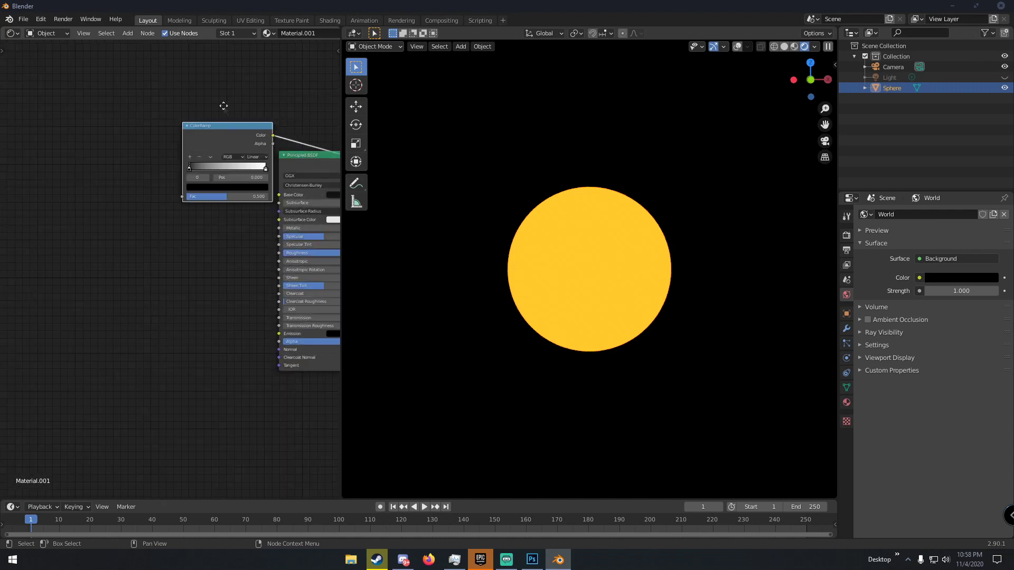
drag(223, 123, 212, 120)
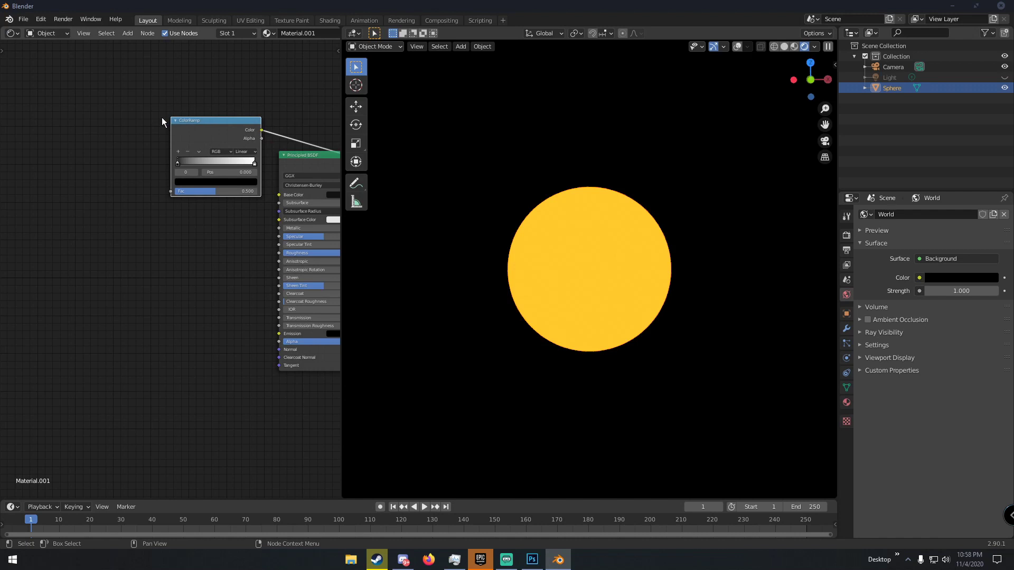
- Add a Noise Texture node before the ColorRamp and connect its Color output to the ColorRamp's Fac input
key(shift+a)
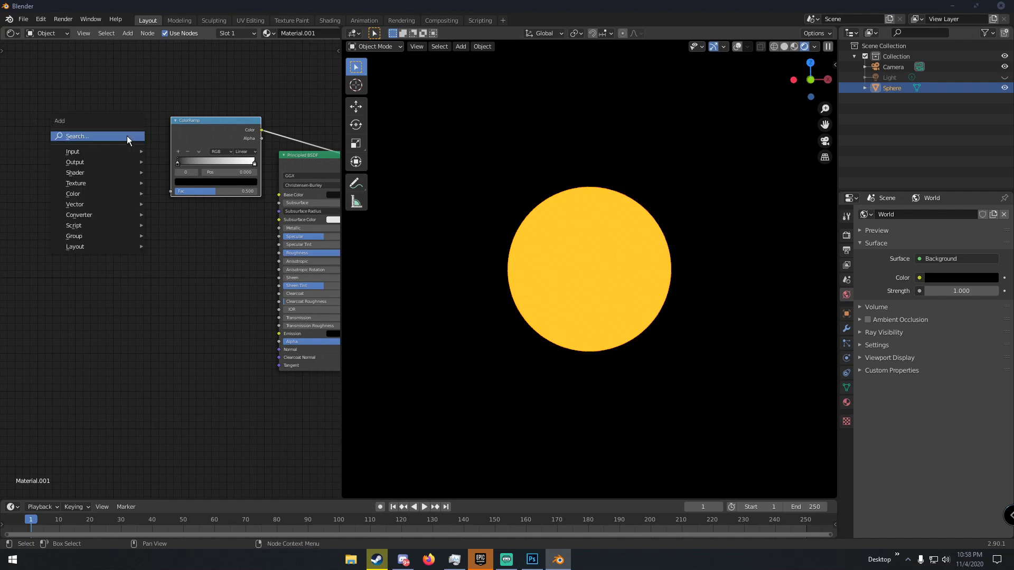
click(126, 136)
text(noise)
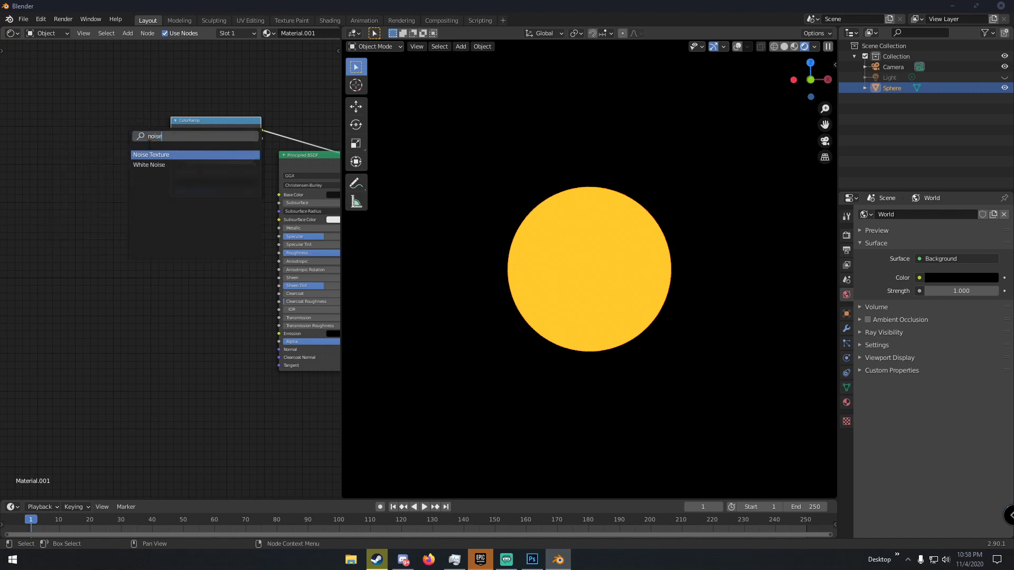
click(151, 154)
click(115, 148)
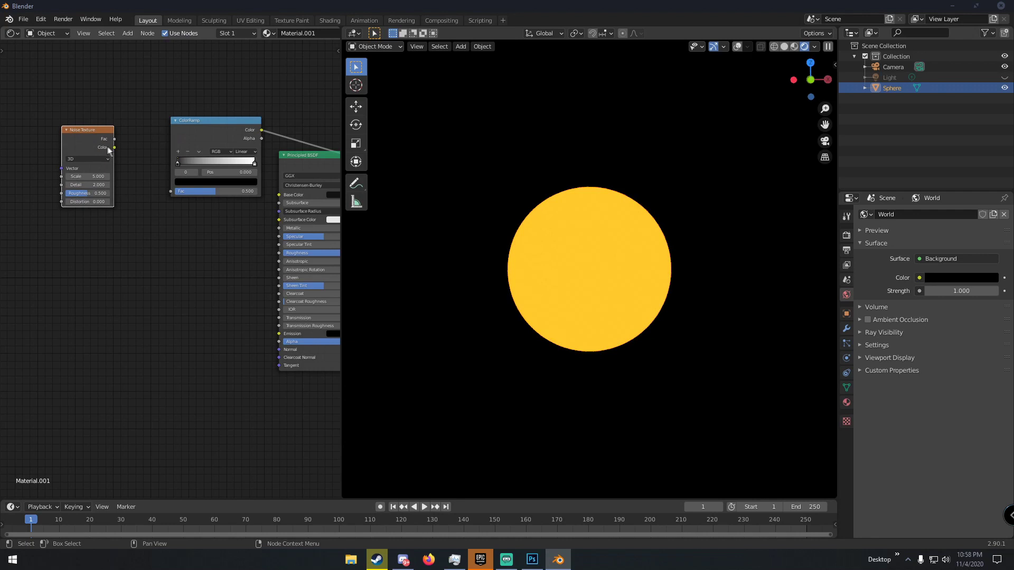
drag(115, 147, 170, 189)
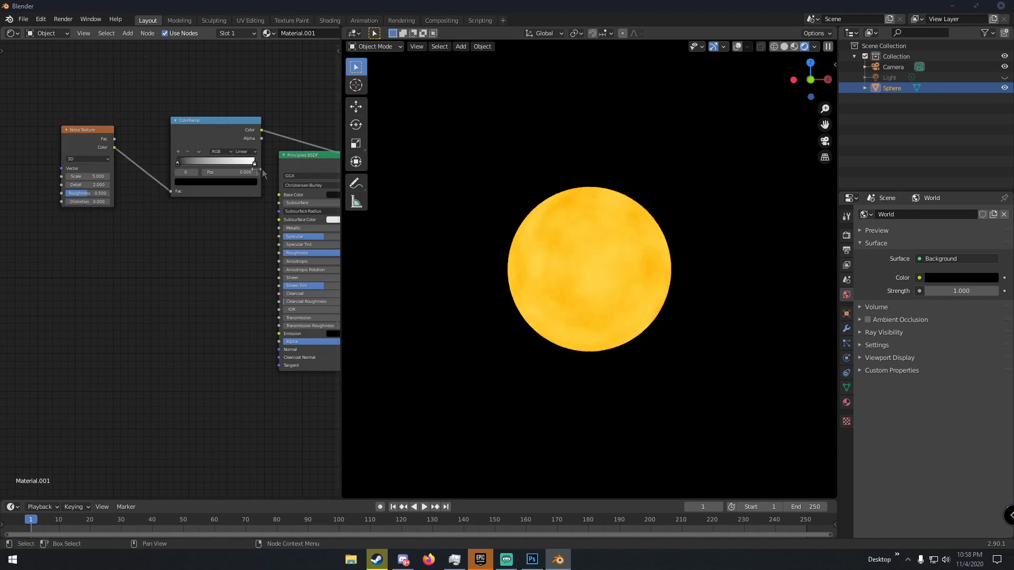
- Tighten the ColorRamp gradient by moving the black stop to about 0.427 and the white stop inward
scroll(250, 148, up, 2)
drag(179, 138, 216, 137)
drag(277, 141, 205, 138)
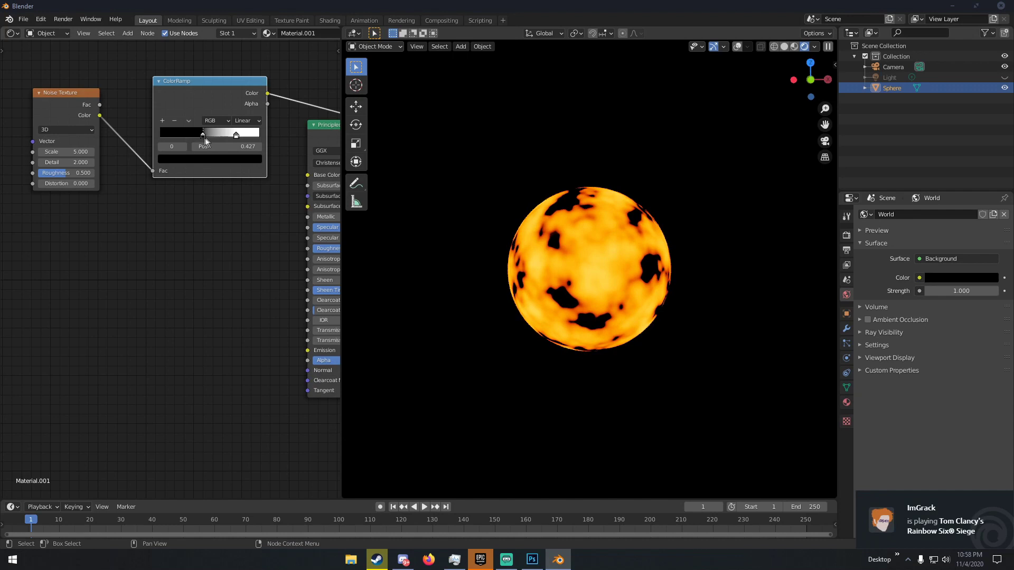
- Set the Noise Texture's Scale to 7.6, Detail to 16, Roughness to 0.308 and Distortion to 0.5
drag(69, 155, 124, 162)
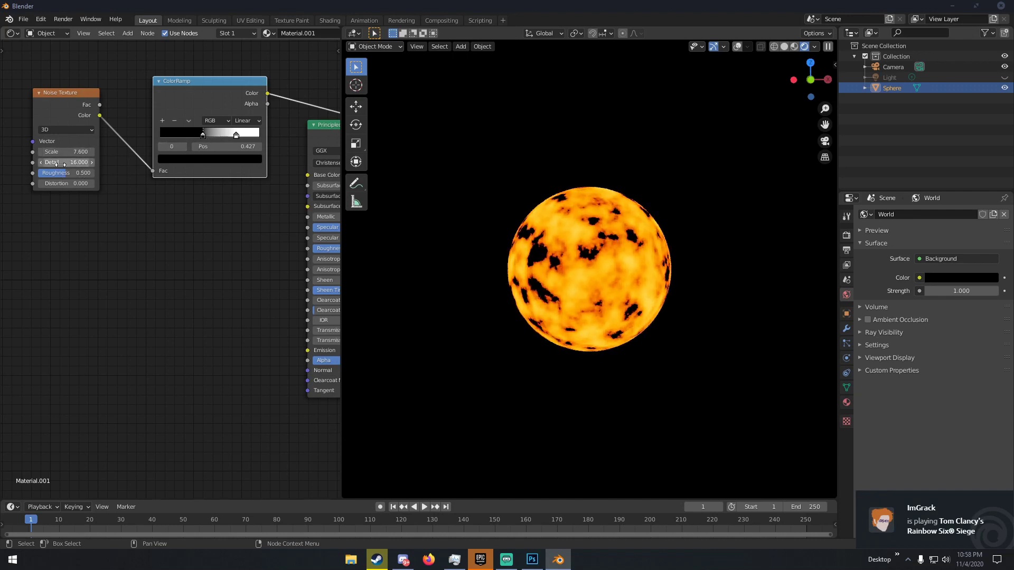
scroll(45, 182, up, 2)
mouse_move(30, 154)
mouse_down()
mouse_move(12, 154)
mouse_move(26, 148)
mouse_up()
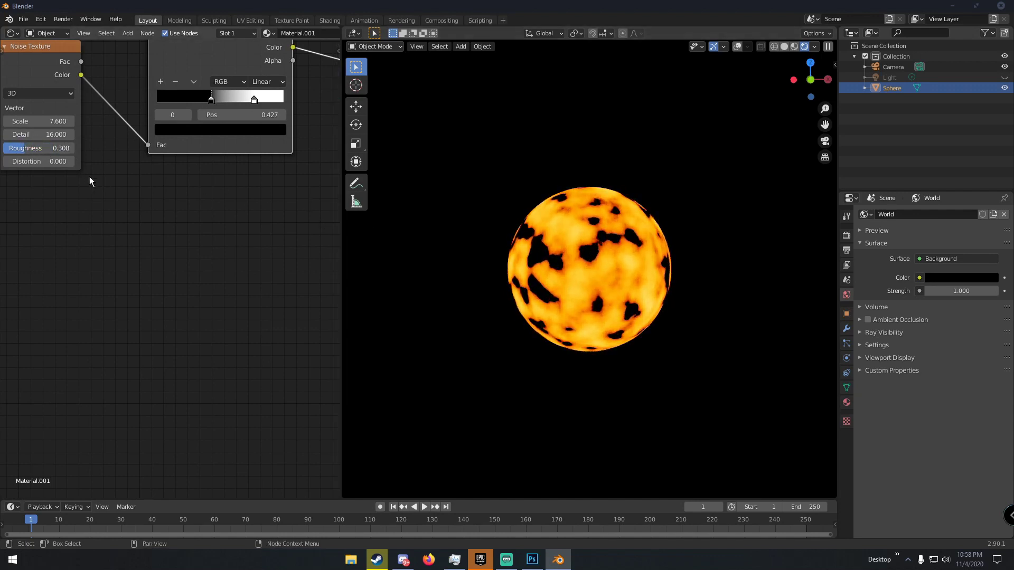
middle_drag(31, 163, 91, 176)
mouse_move(91, 175)
mouse_down()
mouse_move(115, 174)
mouse_move(102, 175)
mouse_up()
scroll(523, 246, up, 1)
scroll(523, 248, up, 2)
scroll(521, 249, down, 3)
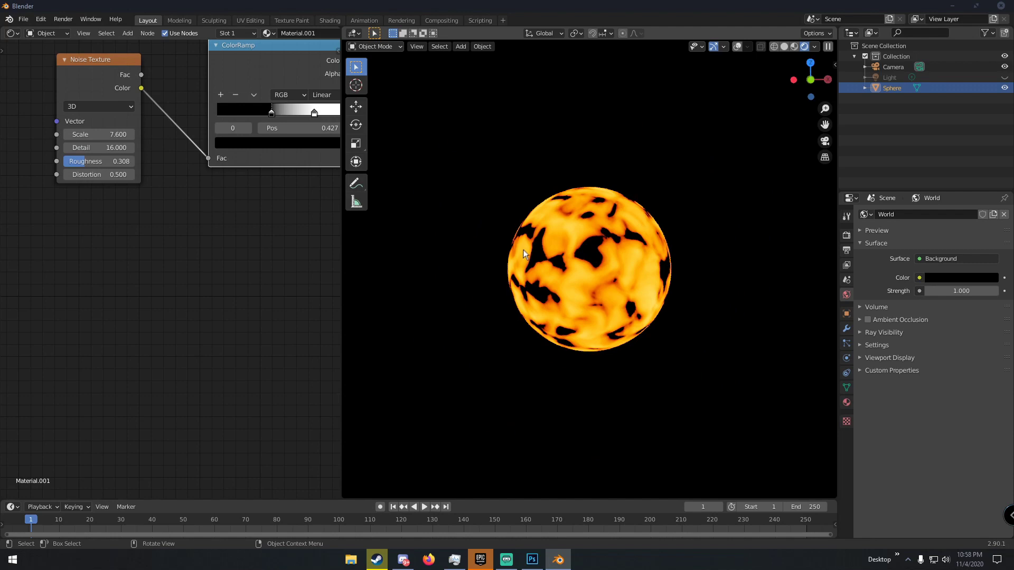
- Unhide the Light in the scene collection and check how it lights the sphere's dark patches
click(1005, 77)
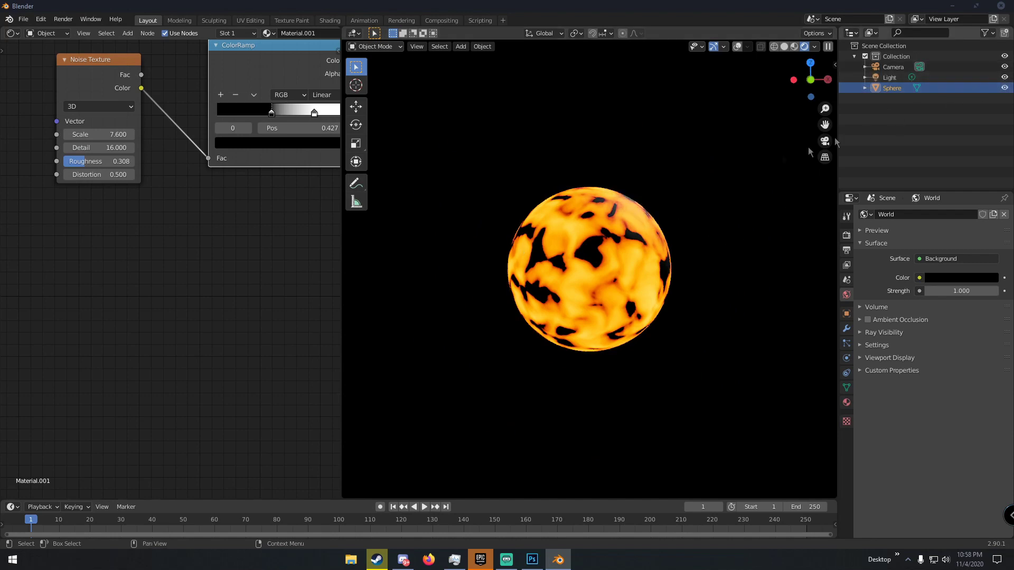
middle_drag(720, 179, 667, 192)
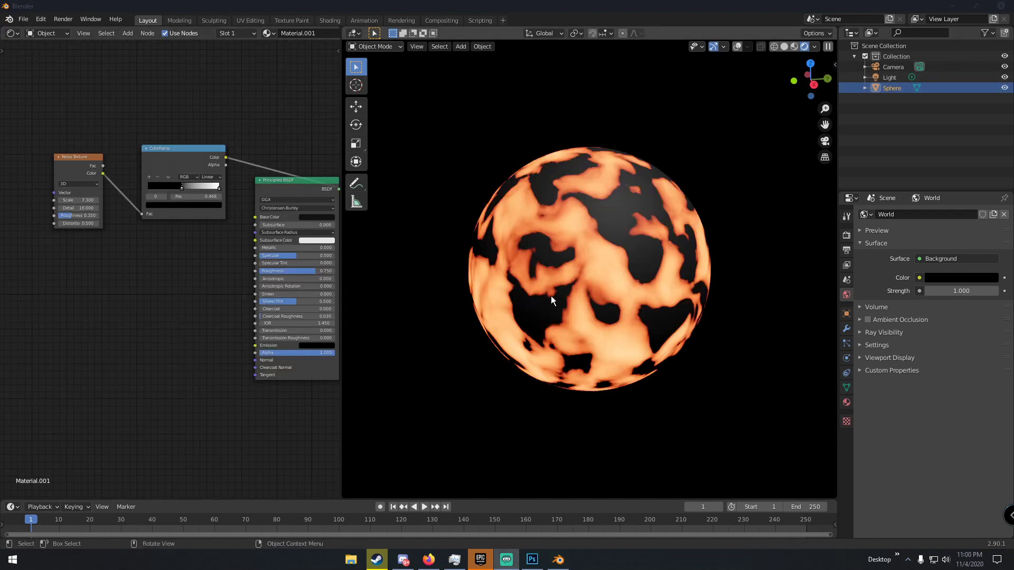
scroll(560, 294, up, 2)
middle_drag(564, 293, 607, 294)
scroll(602, 293, down, 3)
- Fine-tune the orange-red color of the Emission node
middle_drag(257, 263, 166, 257)
scroll(167, 256, up, 2)
scroll(214, 294, up, 2)
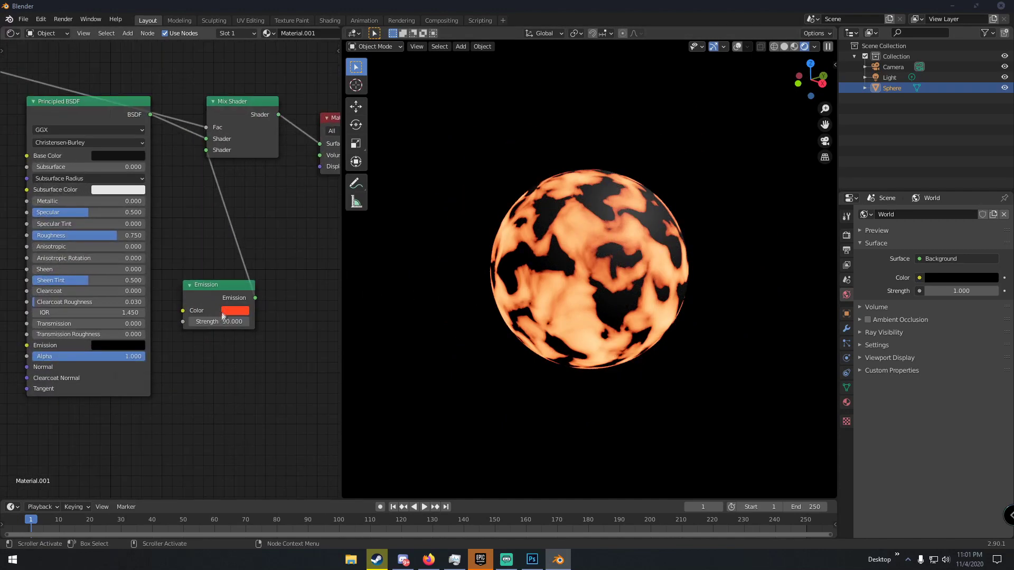
scroll(283, 269, down, 2)
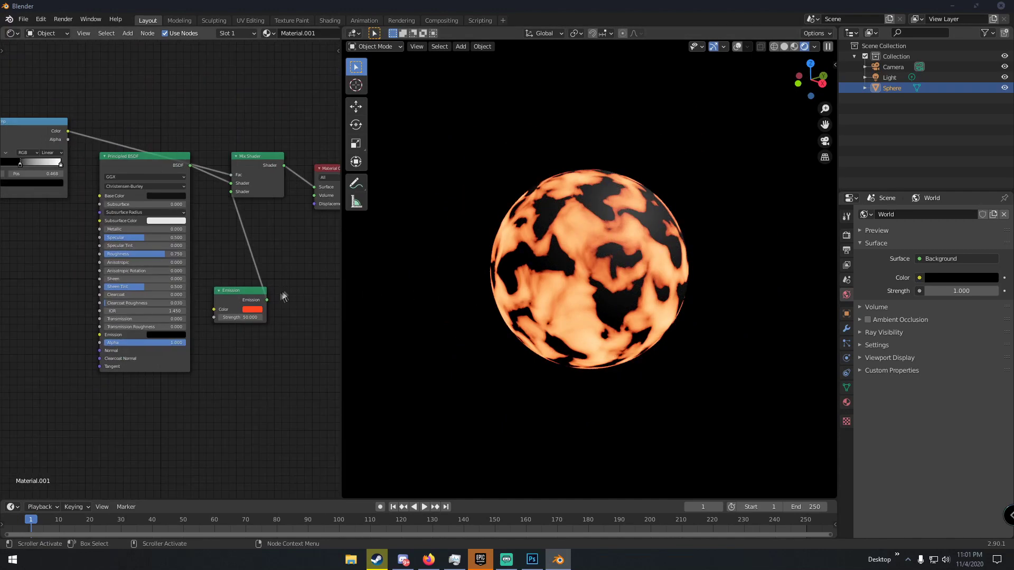
click(256, 311)
drag(271, 254, 272, 254)
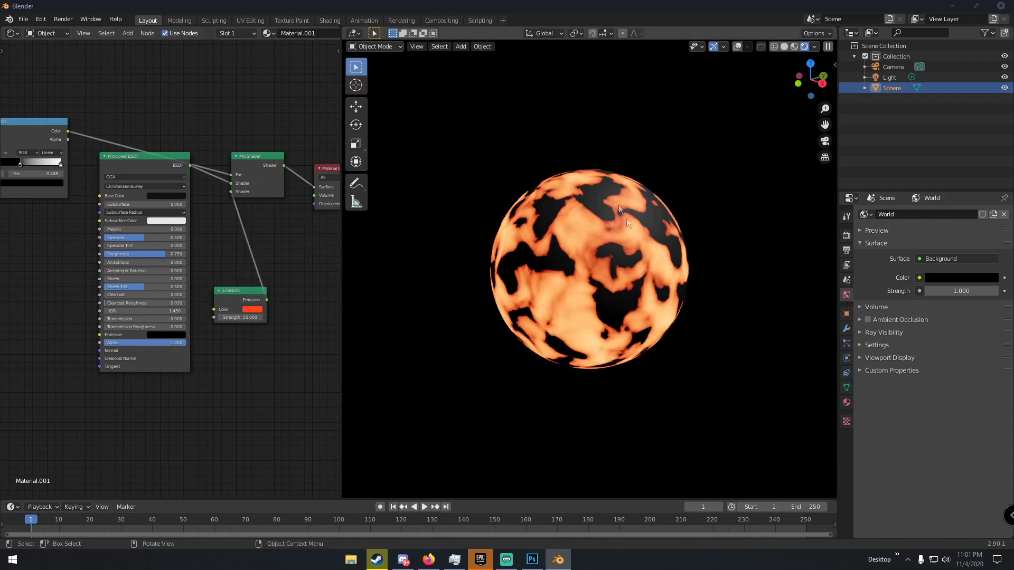
- Examine the smooth dark patches on the sphere's surface up close and from another side
scroll(597, 198, up, 1)
scroll(596, 197, up, 3)
middle_drag(597, 197, 555, 206)
scroll(557, 205, down, 3)
scroll(580, 206, up, 1)
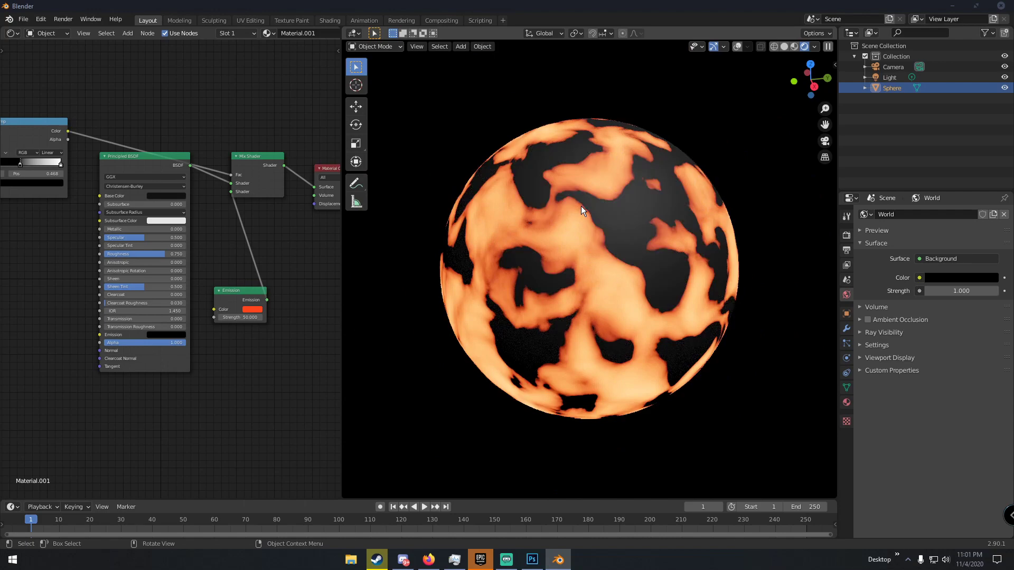
scroll(632, 221, up, 5)
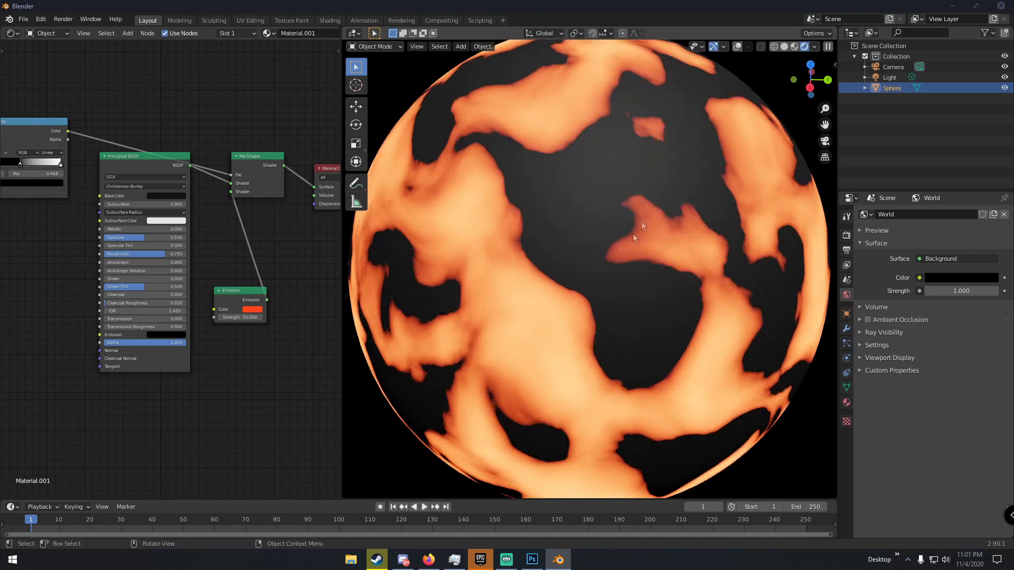
scroll(605, 164, down, 3)
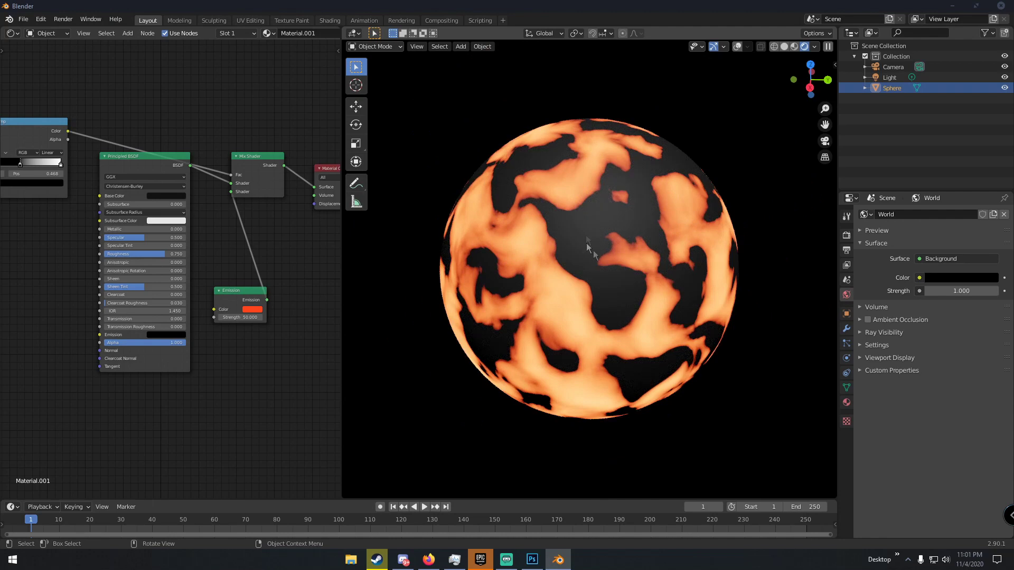
- Add a Bump node below the ColorRamp and connect its Normal output to the Principled BSDF's Normal input
middle_drag(289, 250, 131, 229)
key(shift+a)
text(bum)
key(Return)
click(89, 254)
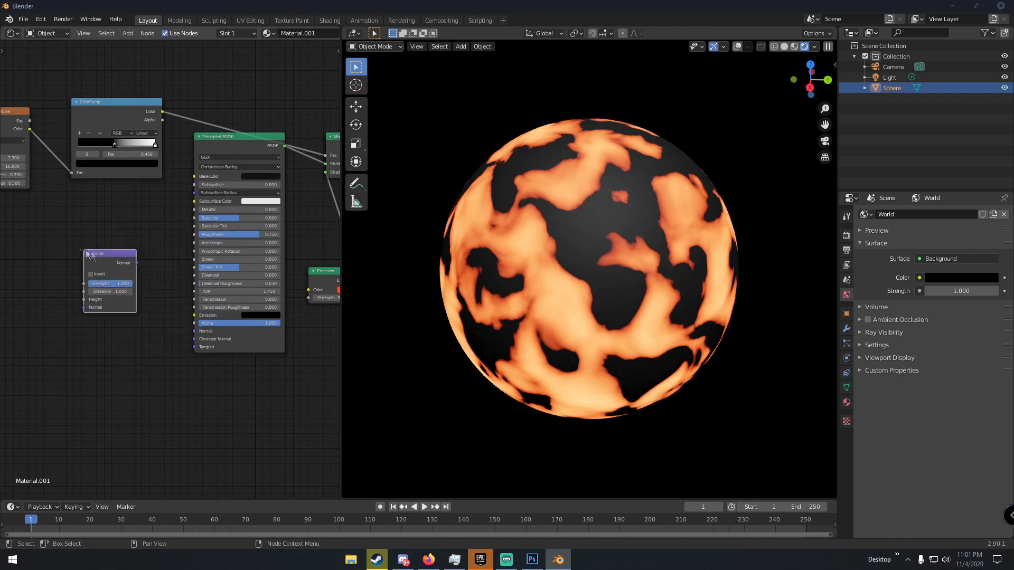
drag(136, 263, 198, 336)
middle_drag(116, 300, 166, 315)
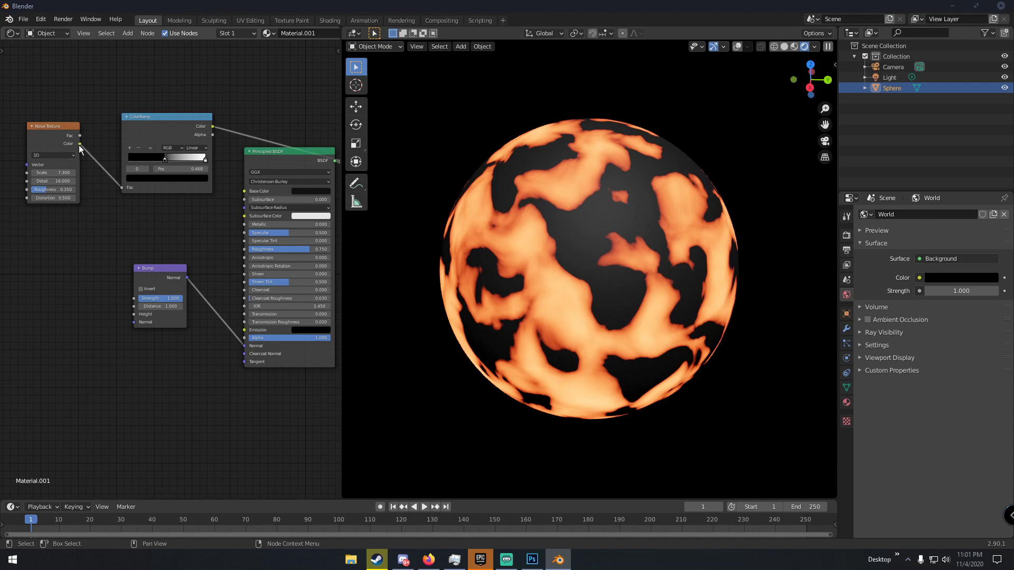
- Connect the Noise Texture's Color output to the Bump node's Height input and check the surface relief
drag(79, 144, 135, 314)
scroll(563, 239, up, 2)
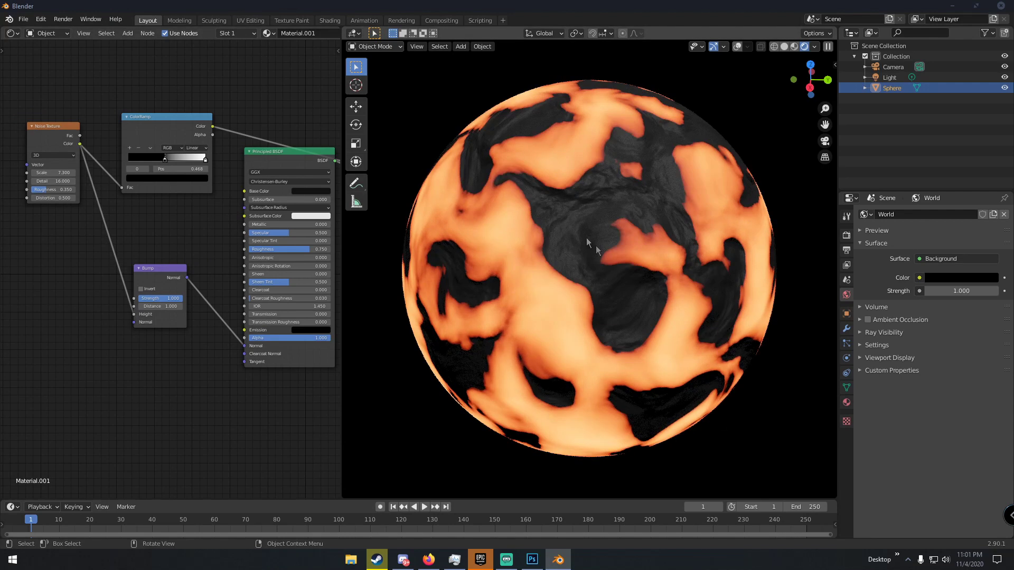
scroll(607, 233, down, 1)
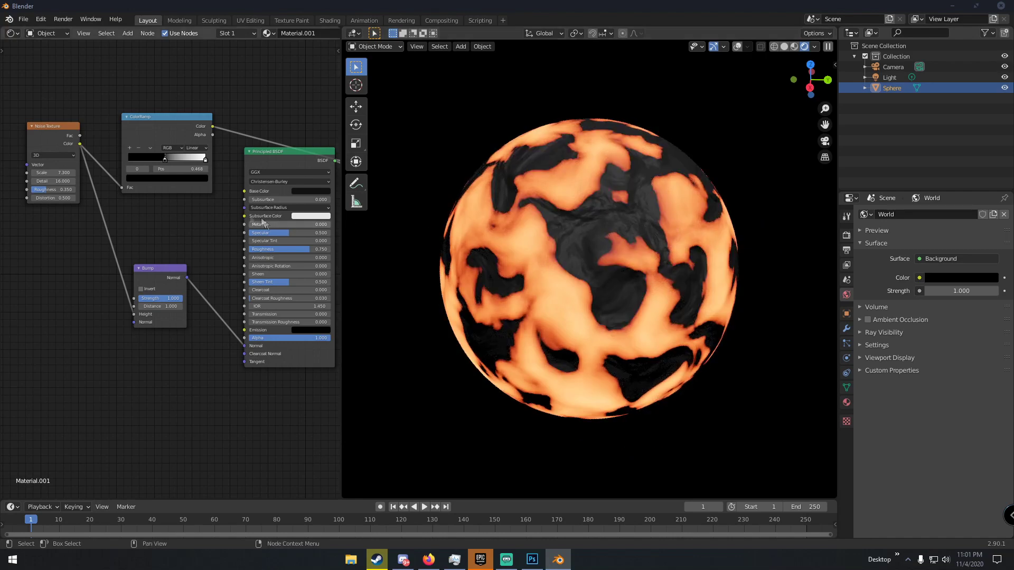
- Raise the Noise Texture's Roughness to 0.667 and its Distortion to 0.6
mouse_move(47, 193)
mouse_down()
mouse_move(122, 193)
mouse_move(58, 198)
mouse_up()
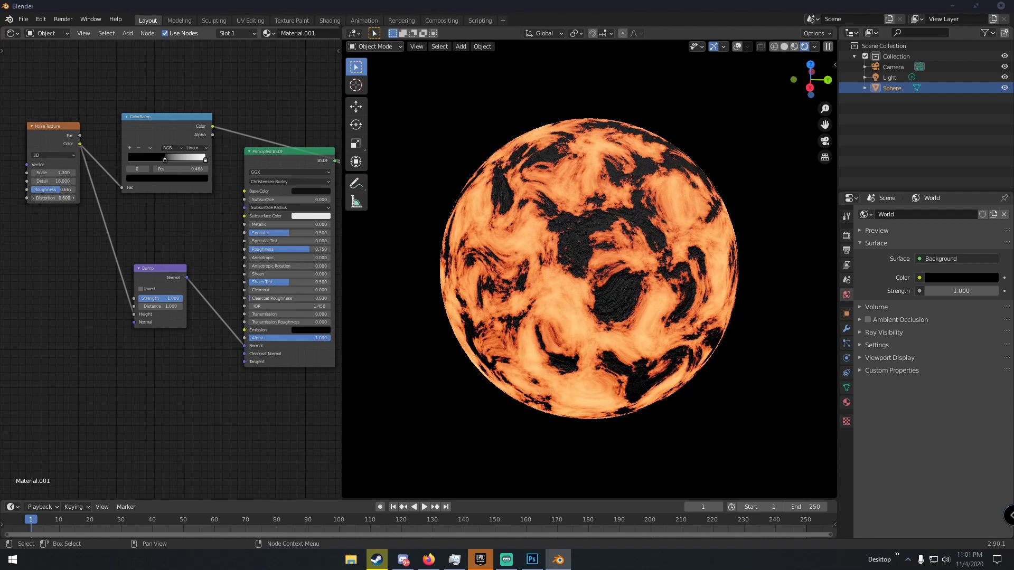
scroll(499, 196, down, 3)
middle_drag(500, 197, 588, 205)
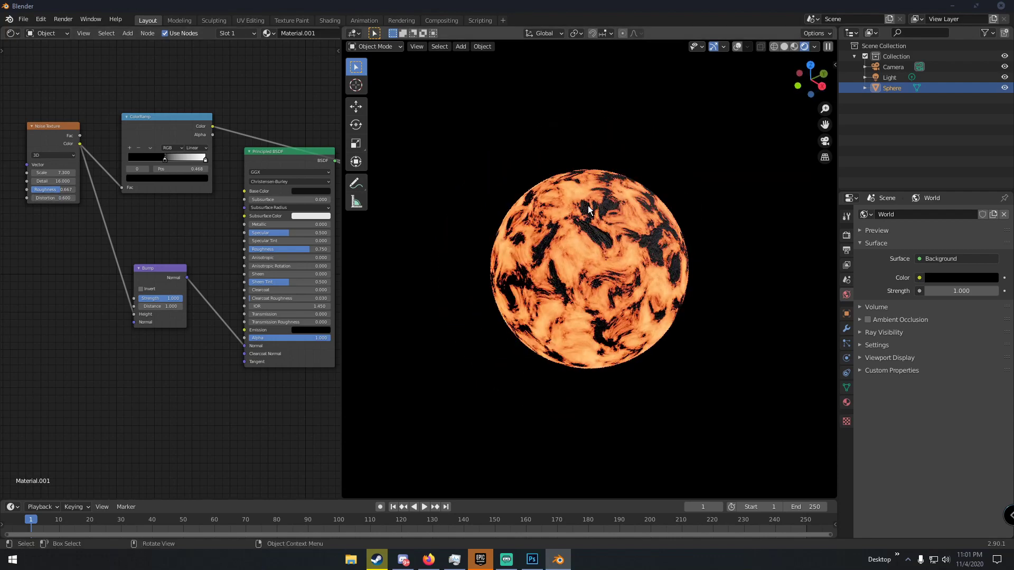
- Shift the Emission node's color to a slightly deeper, more saturated red-orange
middle_drag(170, 164, 153, 171)
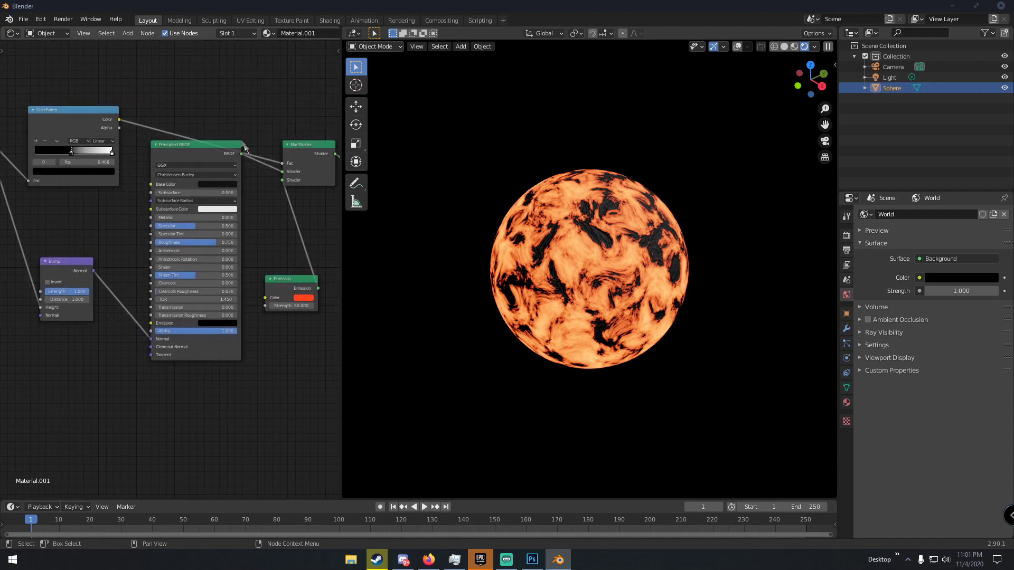
drag(280, 170, 281, 172)
scroll(573, 189, up, 3)
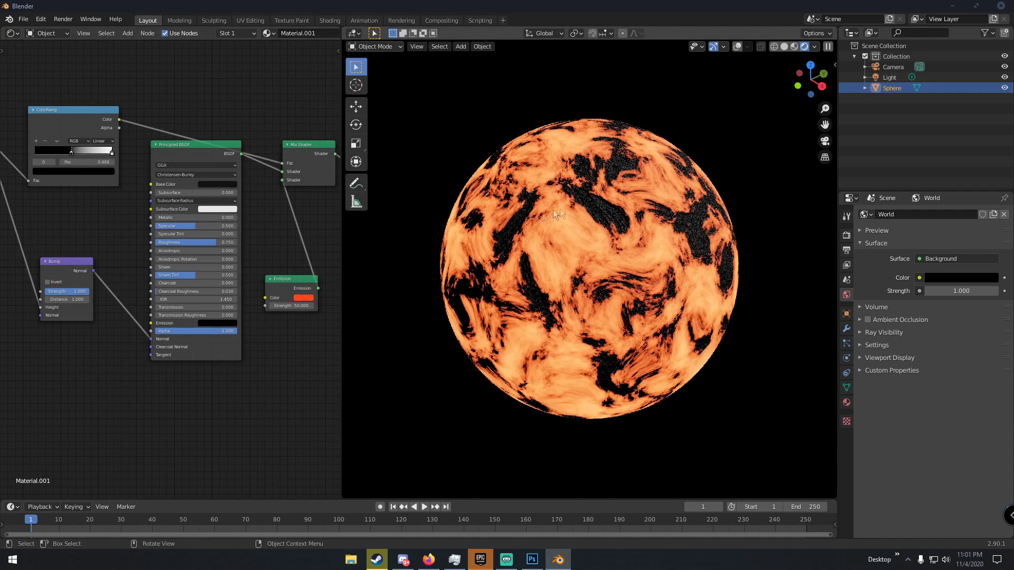
click(305, 298)
drag(327, 246, 320, 244)
scroll(529, 232, down, 4)
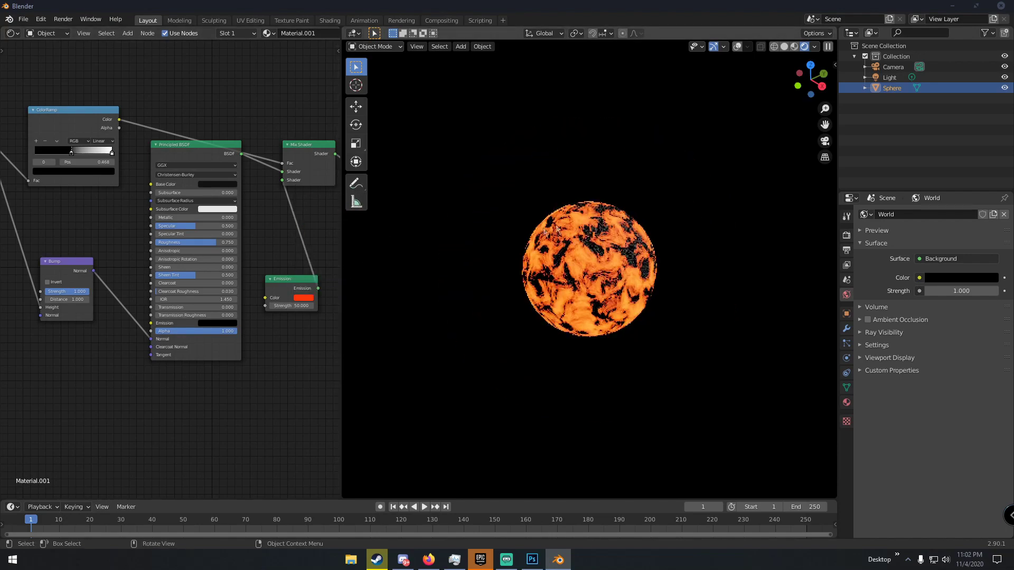
- Move the ColorRamp's black stop to about 0.477 to enlarge the dark areas slightly
middle_drag(529, 232, 584, 243)
scroll(584, 243, up, 2)
scroll(595, 243, up, 4)
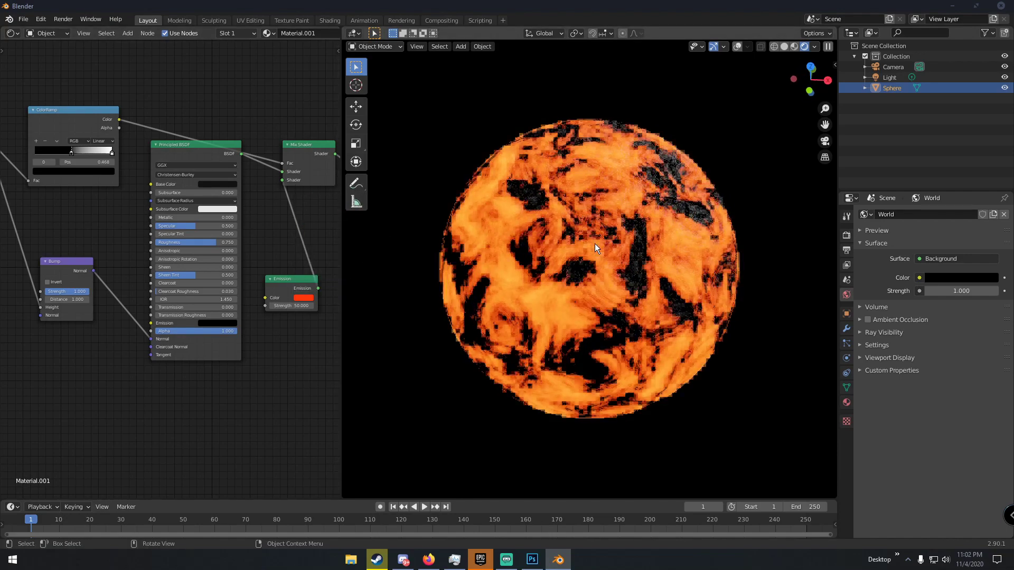
middle_drag(595, 243, 598, 220)
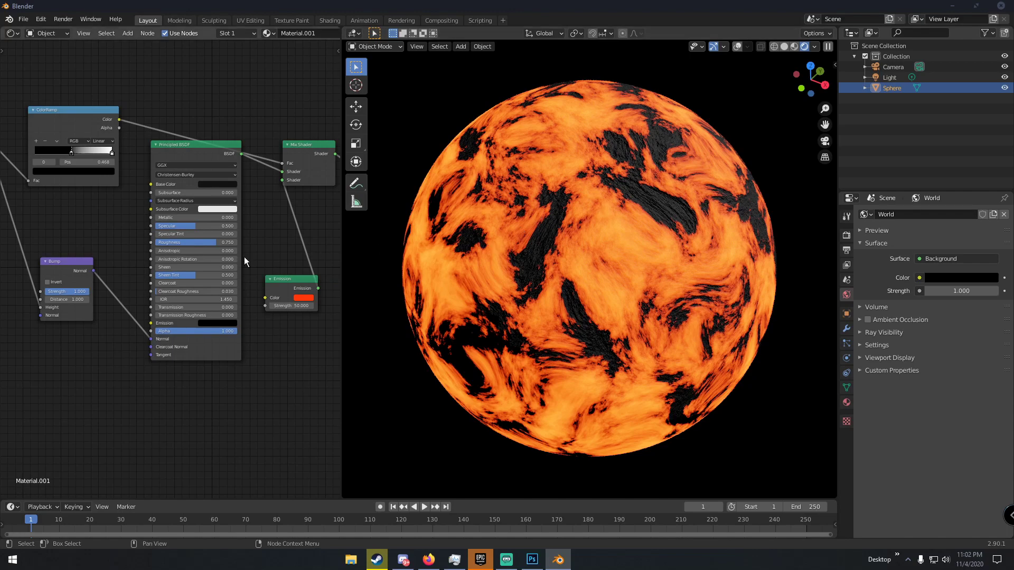
middle_drag(81, 254, 153, 240)
mouse_move(204, 157)
mouse_down()
mouse_move(180, 162)
mouse_move(212, 160)
mouse_move(152, 157)
mouse_move(175, 158)
mouse_move(163, 159)
mouse_up()
scroll(552, 226, down, 3)
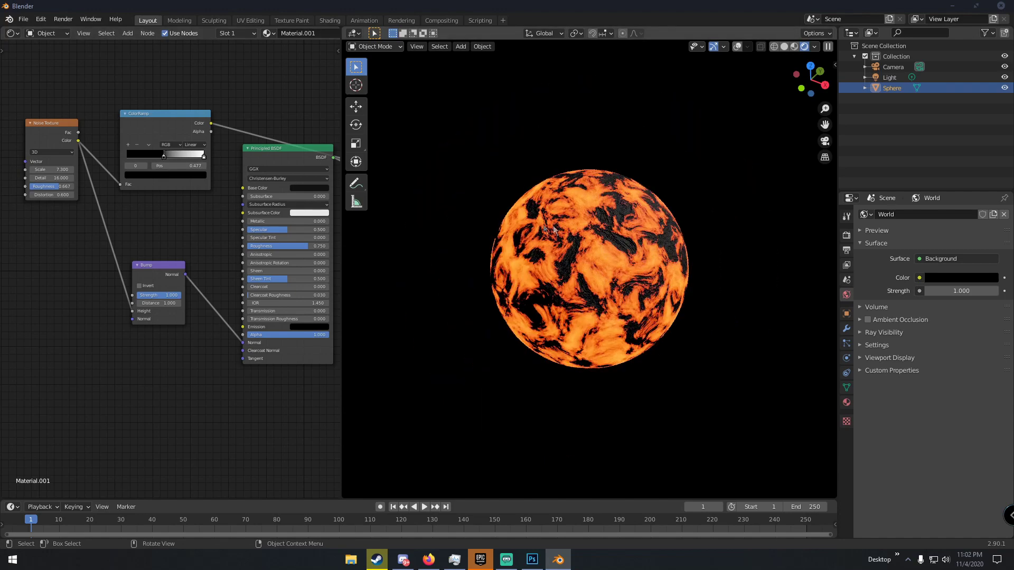
- Duplicate the Noise Texture node before the original and connect the copy's Color output to the original's Vector input
middle_drag(553, 226, 600, 223)
middle_drag(54, 121, 194, 113)
key(shift+d)
click(124, 127)
drag(125, 131, 168, 153)
scroll(540, 218, up, 4)
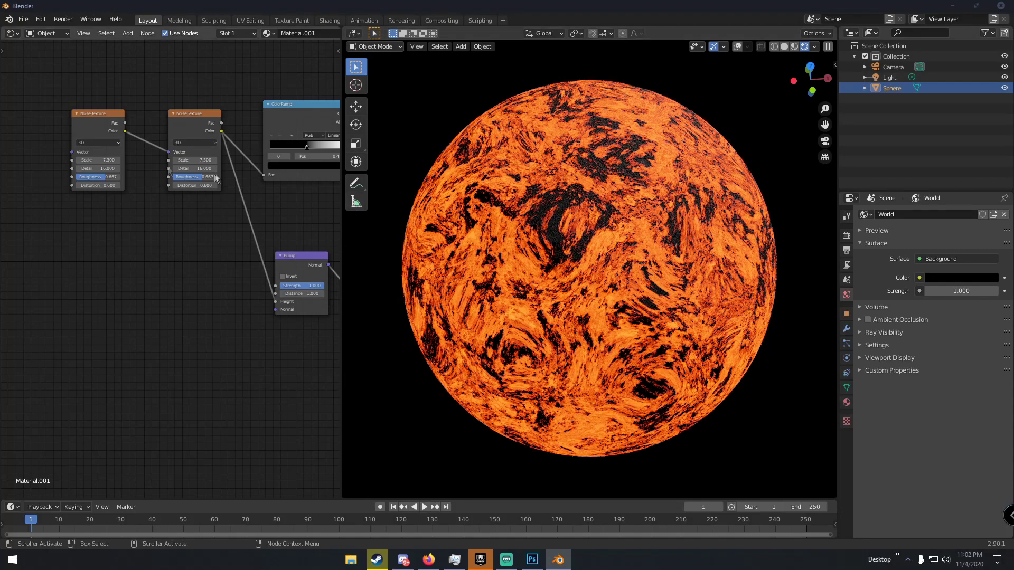
- Set the duplicated Noise Texture's Scale to 5.5, Roughness to 0.375 and Distortion to 0.5, and inspect the pattern
mouse_move(99, 182)
mouse_down()
mouse_move(87, 182)
mouse_move(91, 161)
mouse_move(78, 161)
mouse_move(96, 185)
mouse_up()
scroll(537, 231, down, 1)
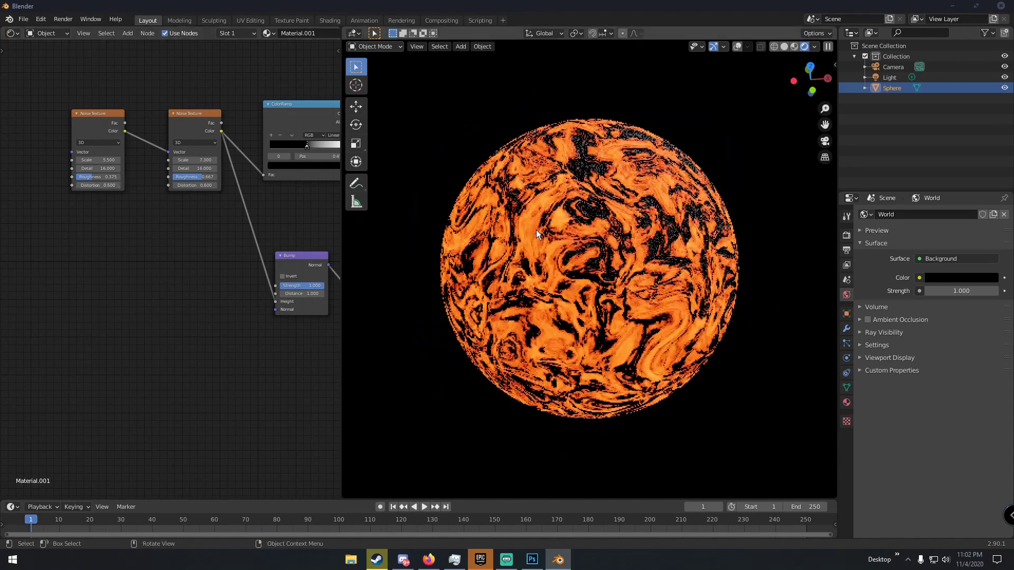
scroll(536, 230, down, 3)
middle_drag(536, 229, 495, 235)
scroll(495, 236, up, 3)
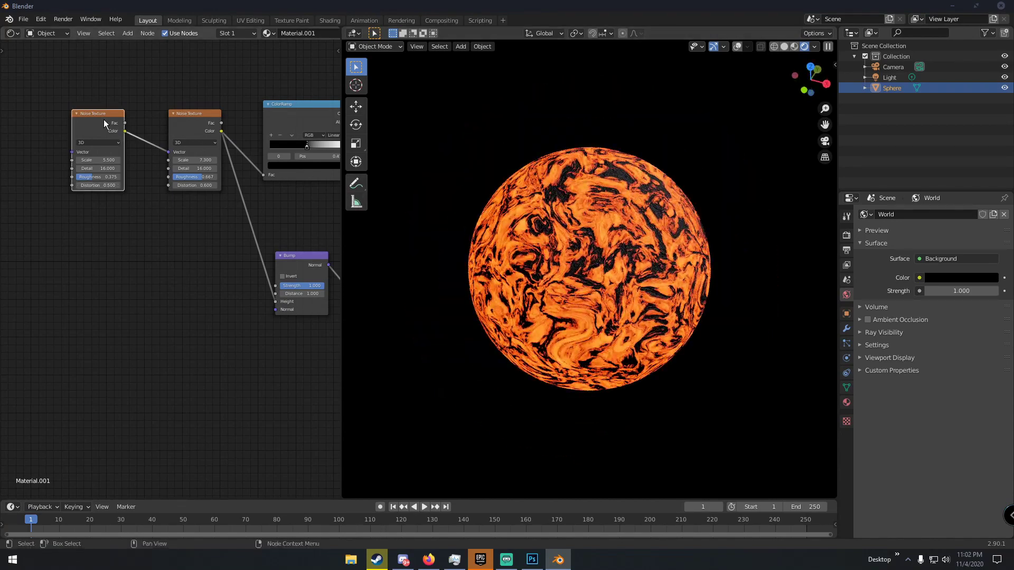
- Delete the duplicated Noise Texture node that feeds the original's Vector input
key(x)
scroll(562, 201, up, 2)
scroll(559, 203, down, 2)
scroll(604, 230, up, 2)
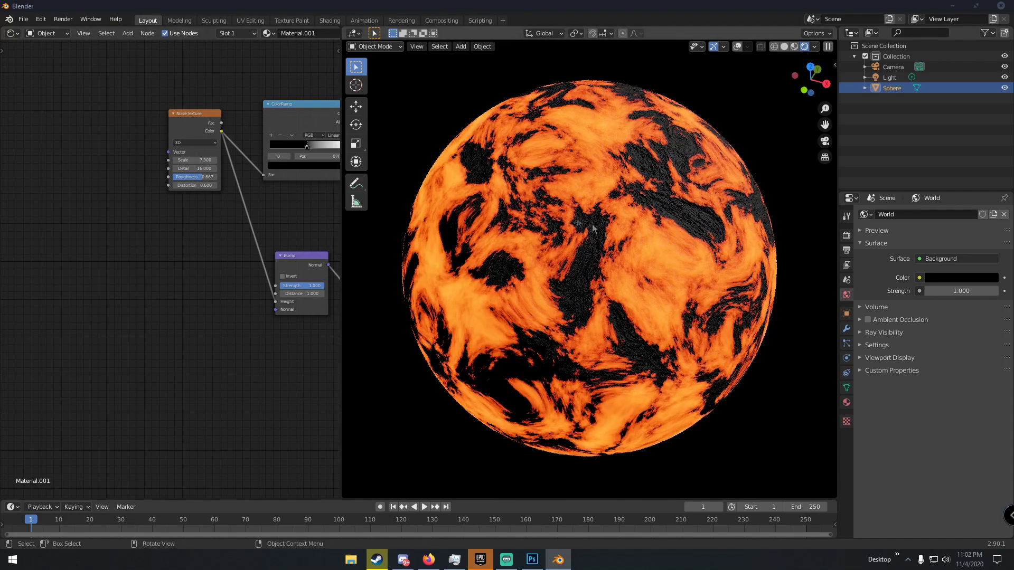
- Inspect the molten sphere's surface from a different side, both up close and from farther away
scroll(614, 223, down, 2)
middle_drag(613, 223, 639, 204)
scroll(663, 226, up, 1)
scroll(664, 226, up, 1)
scroll(601, 213, down, 2)
scroll(573, 226, up, 1)
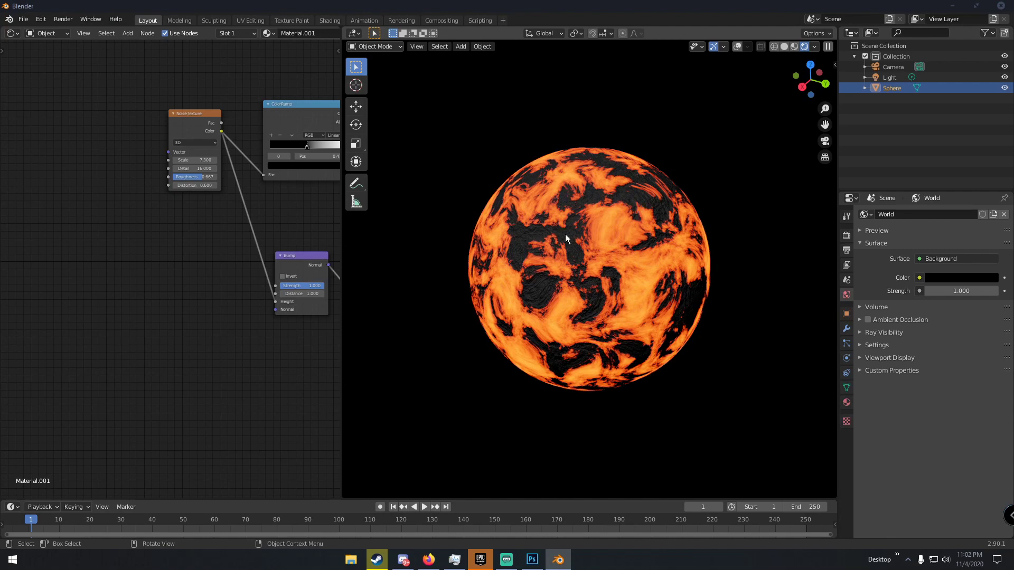
scroll(565, 234, up, 3)
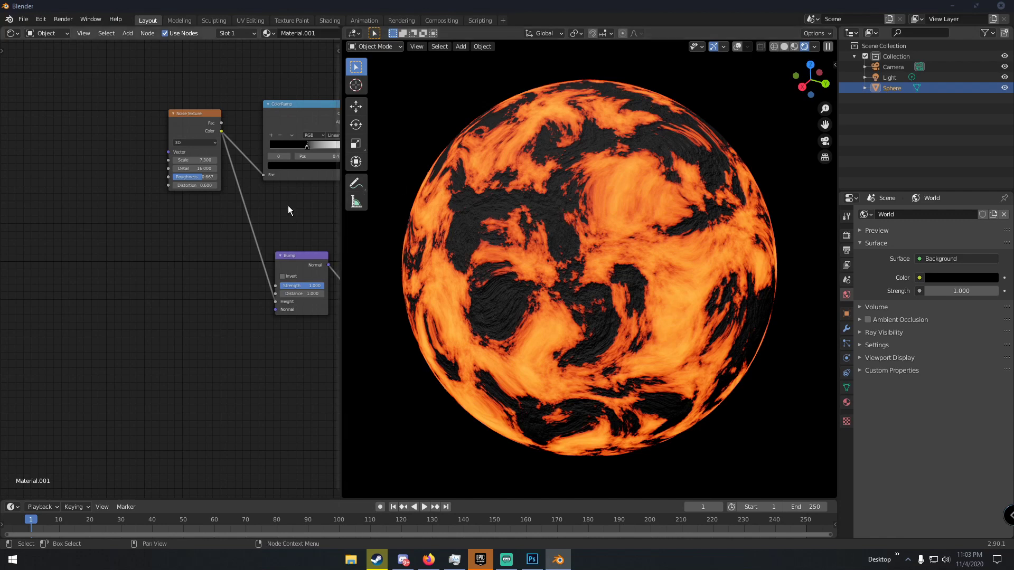
- Add a Texture Coordinate node before the Noise Texture, leaving room for another node between them
middle_drag(99, 153, 171, 169)
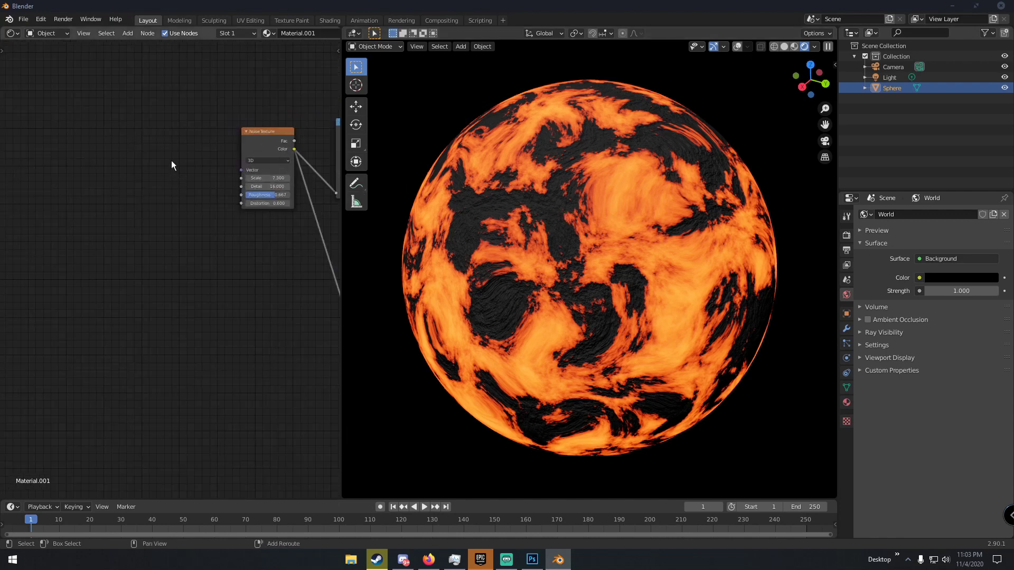
key(shift+a)
click(172, 160)
text(tex)
key(Return)
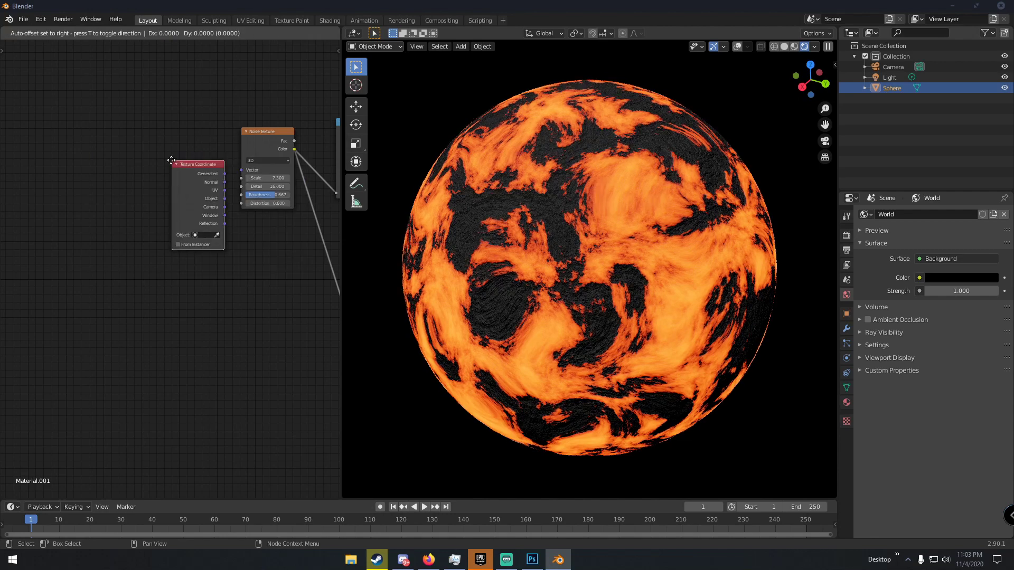
click(45, 132)
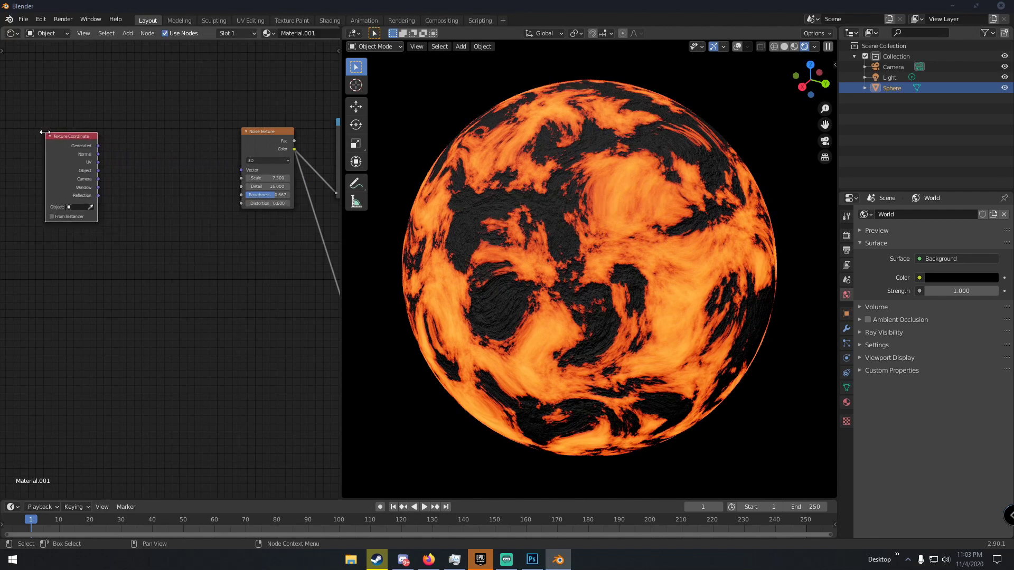
- Add a Mapping node between the Texture Coordinate and Noise Texture nodes
key(shift+a)
click(153, 119)
text(mapping)
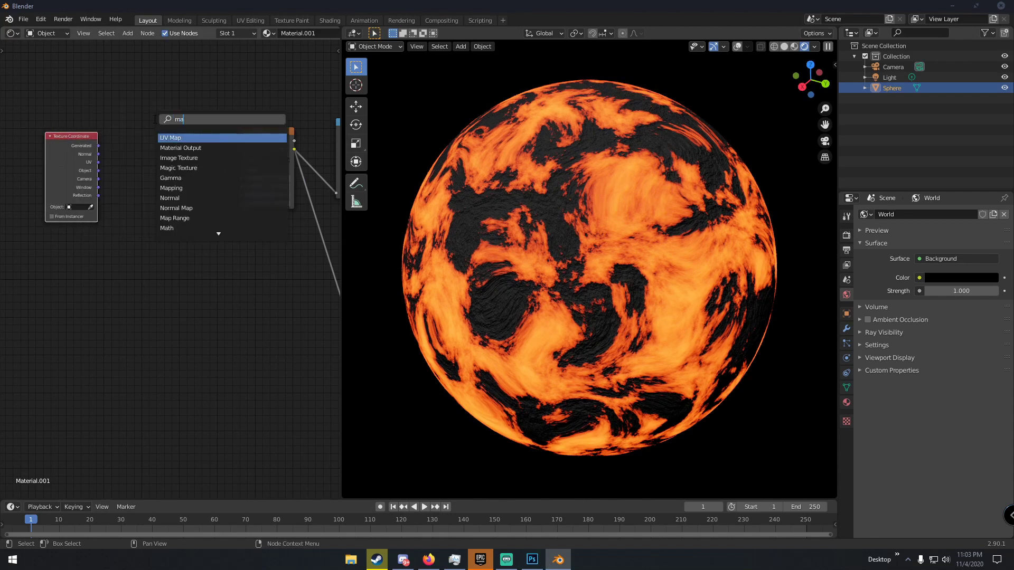
key(Return)
click(147, 119)
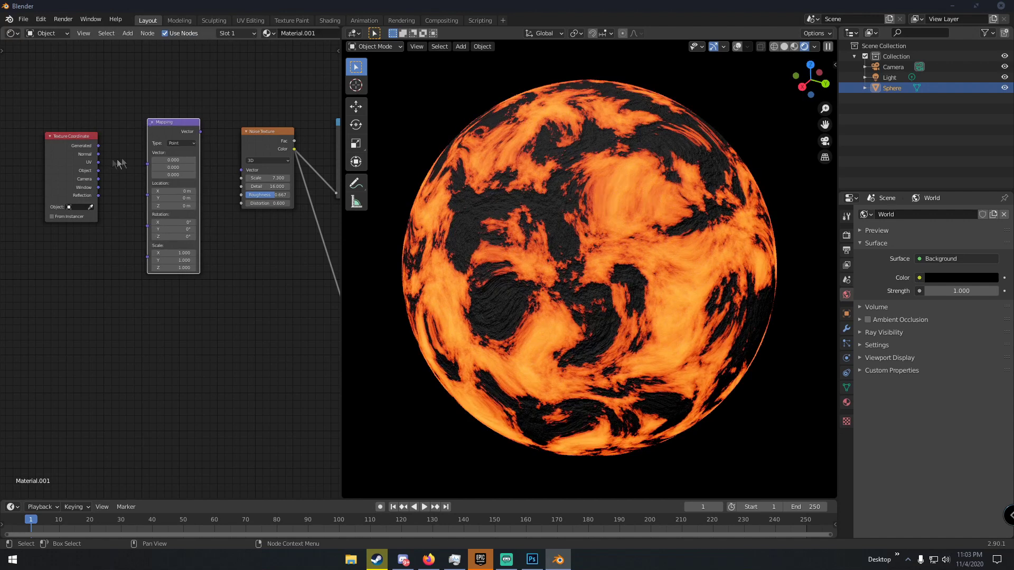
- Connect the Texture Coordinate's Generated output to the Mapping node's Vector input
drag(99, 146, 150, 167)
drag(99, 146, 150, 176)
drag(99, 146, 132, 158)
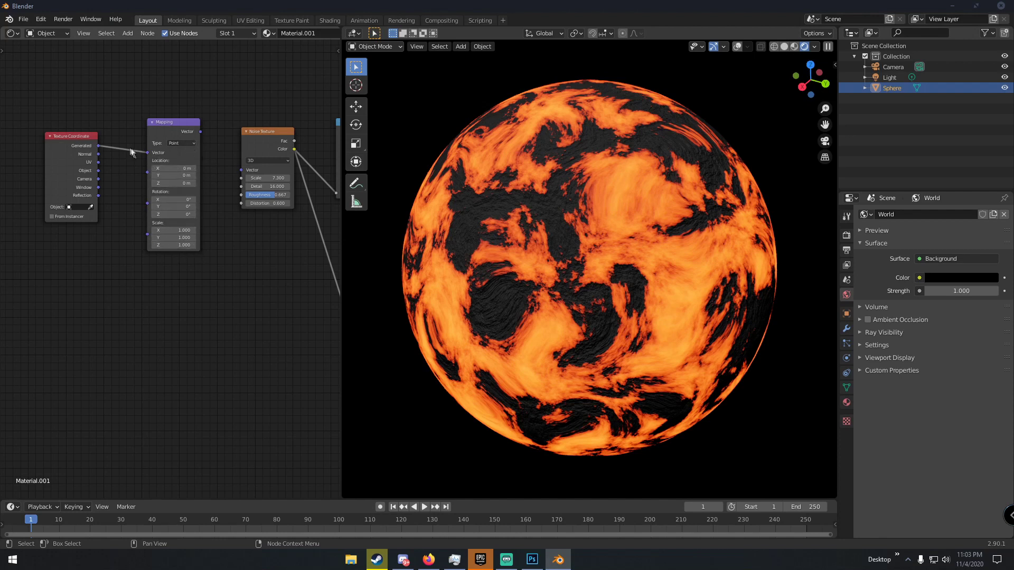
- Connect the Mapping node's Vector output to the Noise Texture's Vector input
drag(200, 132, 241, 170)
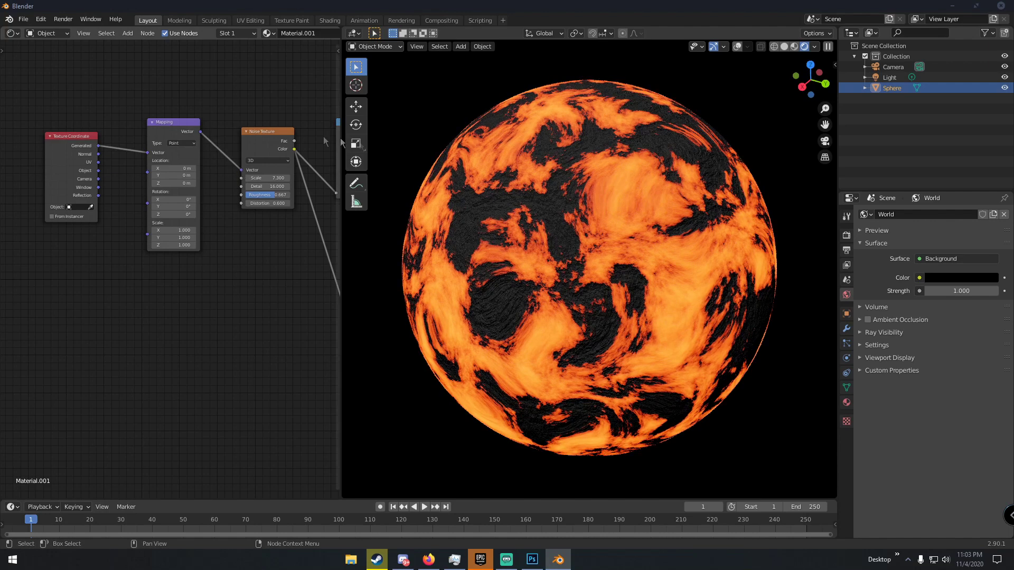
- Switch the viewport to solid shading, turn on its overlays, and view the sphere from farther away
scroll(576, 207, down, 3)
key(z)
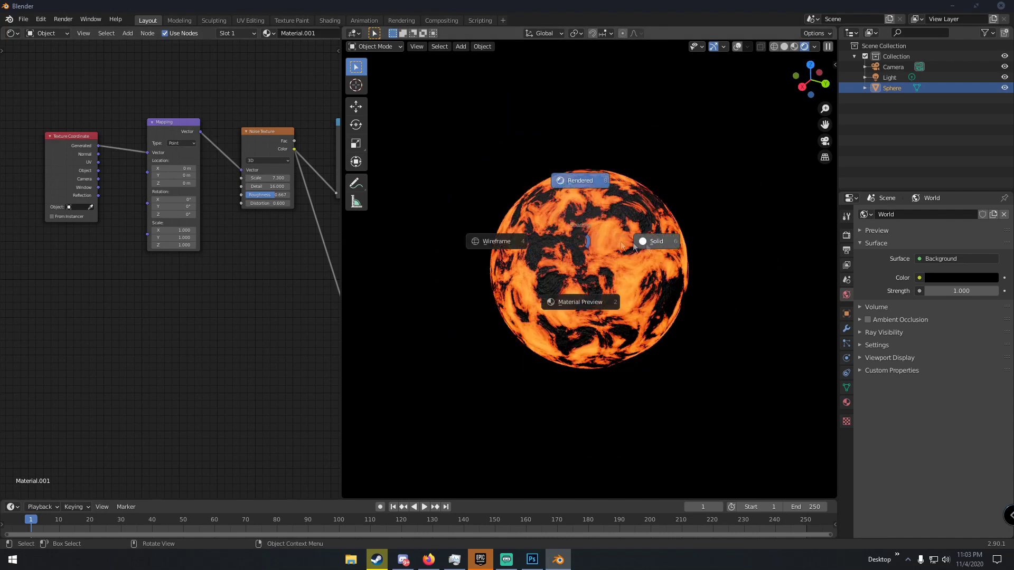
click(655, 243)
click(750, 47)
shift+middle_drag(692, 227, 570, 206)
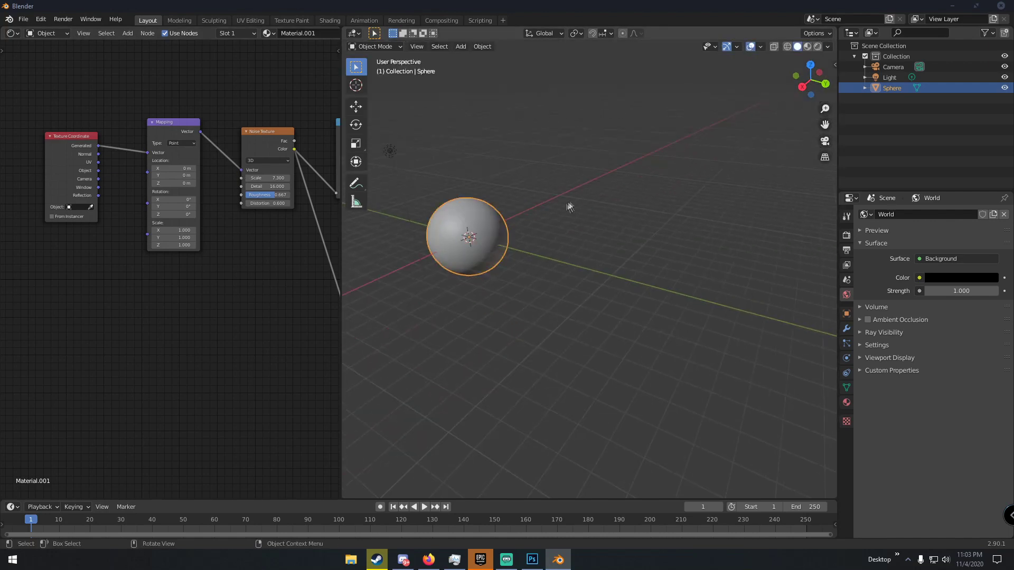
- Add a cone mesh, move it away from the sphere, and scale it up
key(shift+a)
mouse_move(533, 206)
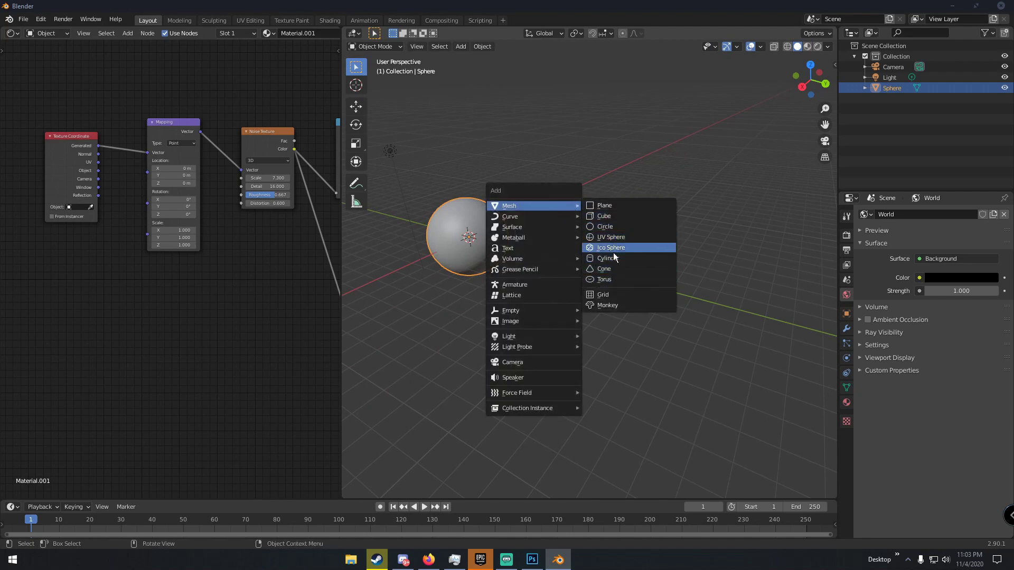
click(605, 269)
key(g)
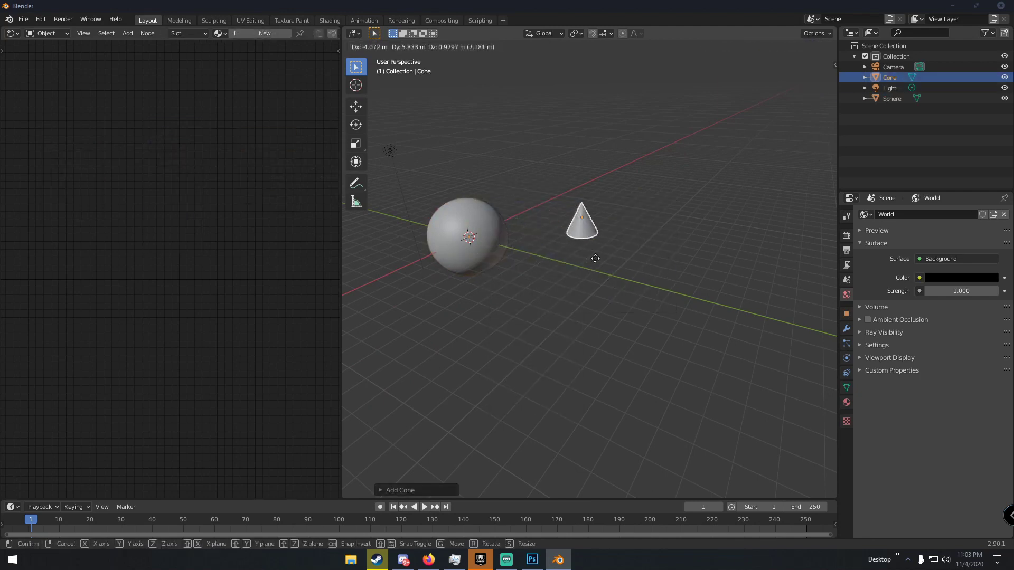
click(595, 258)
key(s)
click(659, 258)
- Assign an existing material to the cone and preview it beside the sphere in rendered shading
click(227, 34)
click(253, 56)
key(z)
click(581, 109)
middle_drag(582, 108, 578, 226)
click(664, 188)
mouse_move(435, 211)
middle_down()
mouse_move(615, 159)
mouse_move(712, 218)
mouse_move(614, 199)
middle_up()
- Delete the cone and turn off the viewport overlays
click(712, 218)
key(Delete)
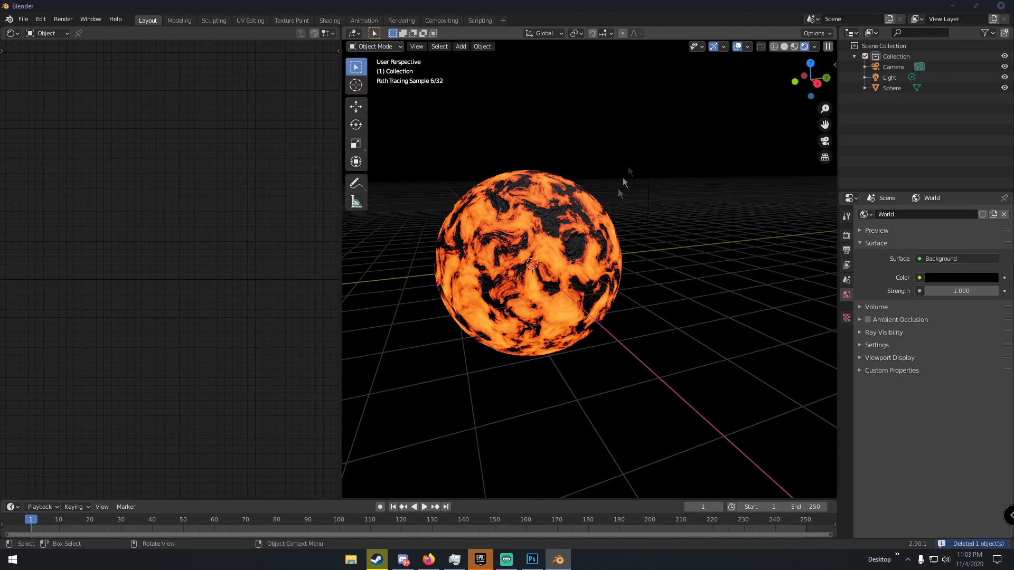
click(737, 46)
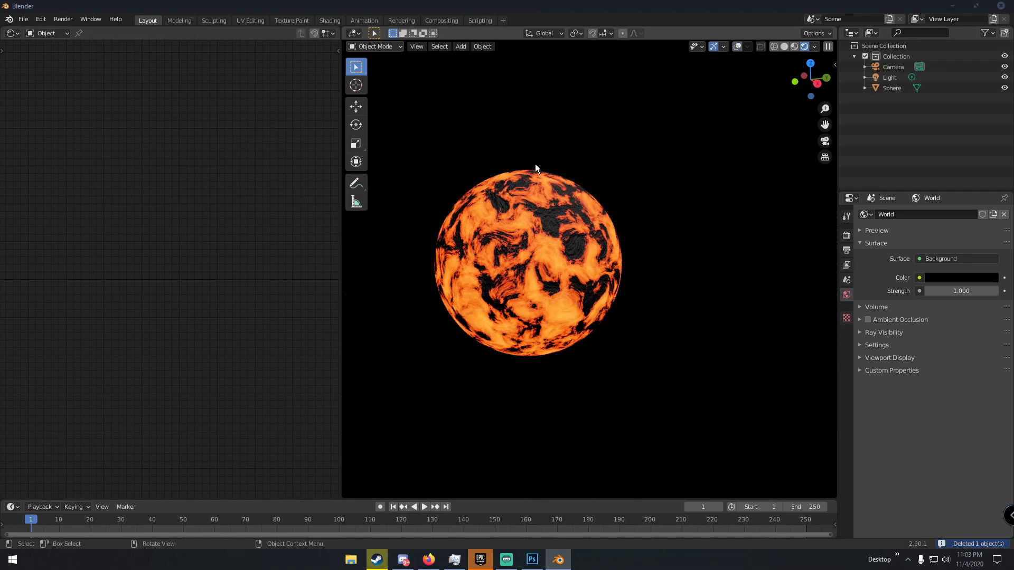
- Add a plane, lower it about 2.3 m along the Z axis beneath the sphere, and scale it up as a floor
key(shift+a)
click(575, 164)
key(g)
key(z)
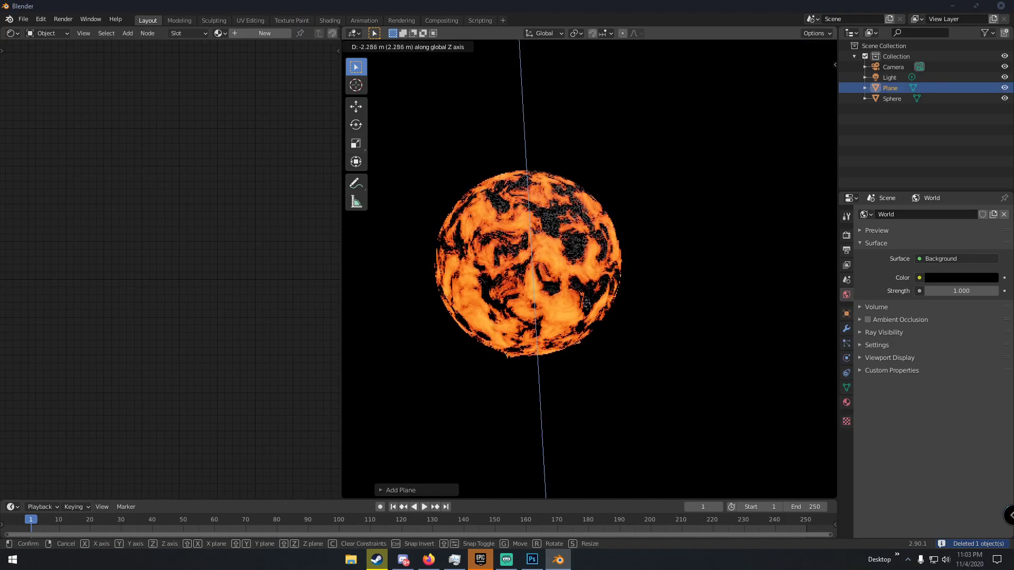
key(Return)
key(s)
click(776, 247)
- Give the plane a new material with a nearly black Base Color and a Roughness of 0.214
click(270, 33)
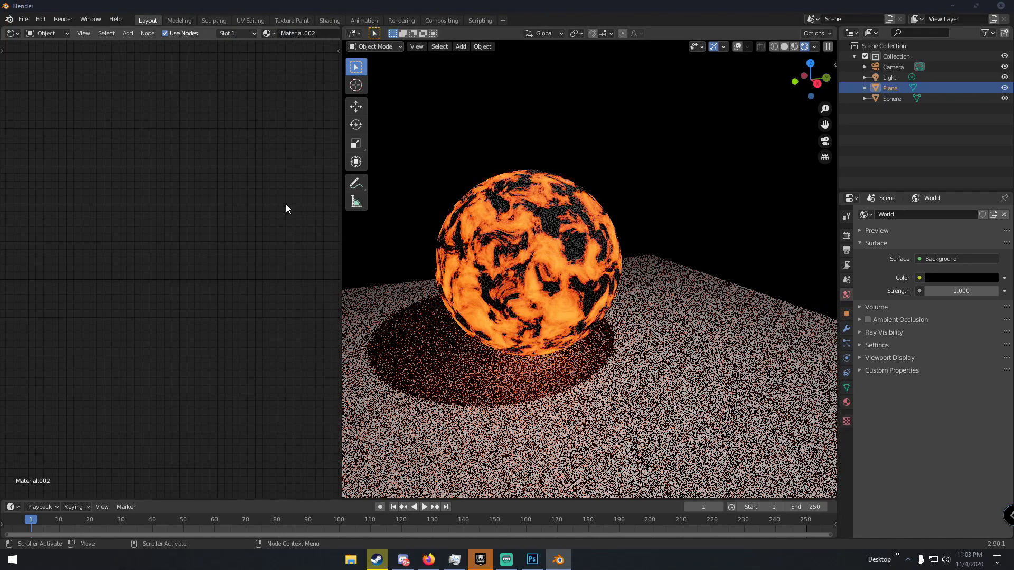
scroll(424, 320, down, 3)
key(Home)
click(232, 192)
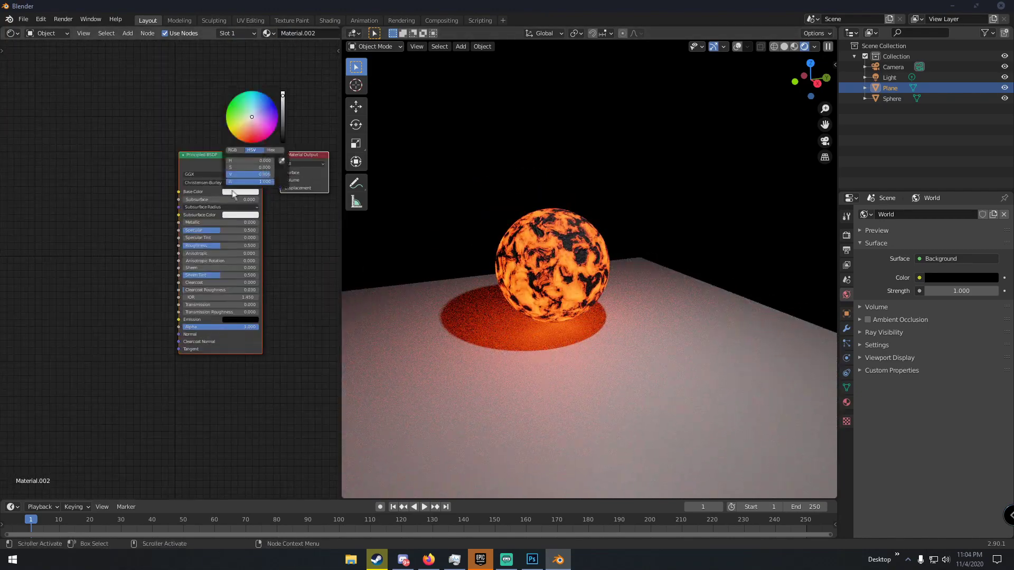
click(283, 140)
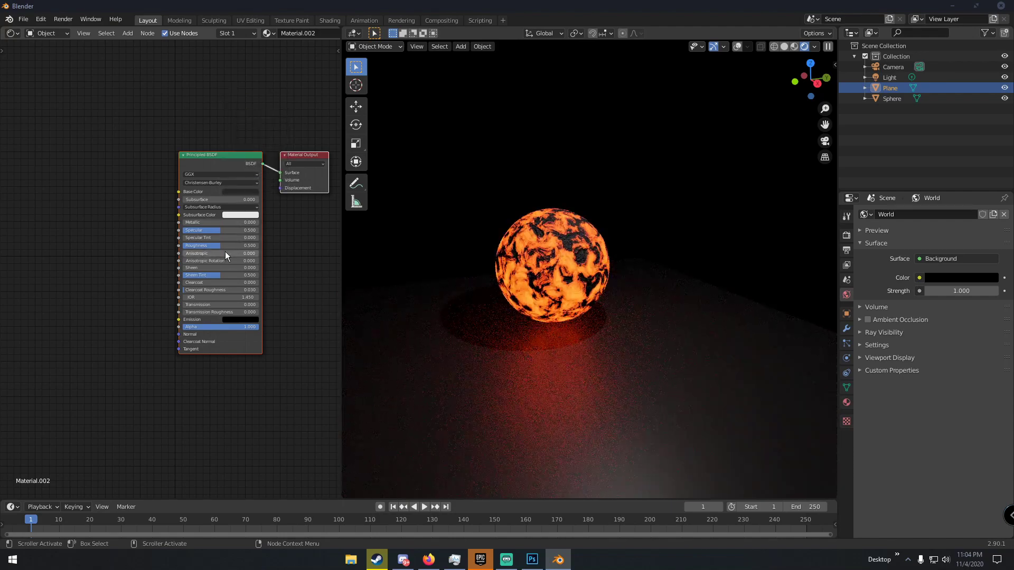
drag(220, 246, 198, 245)
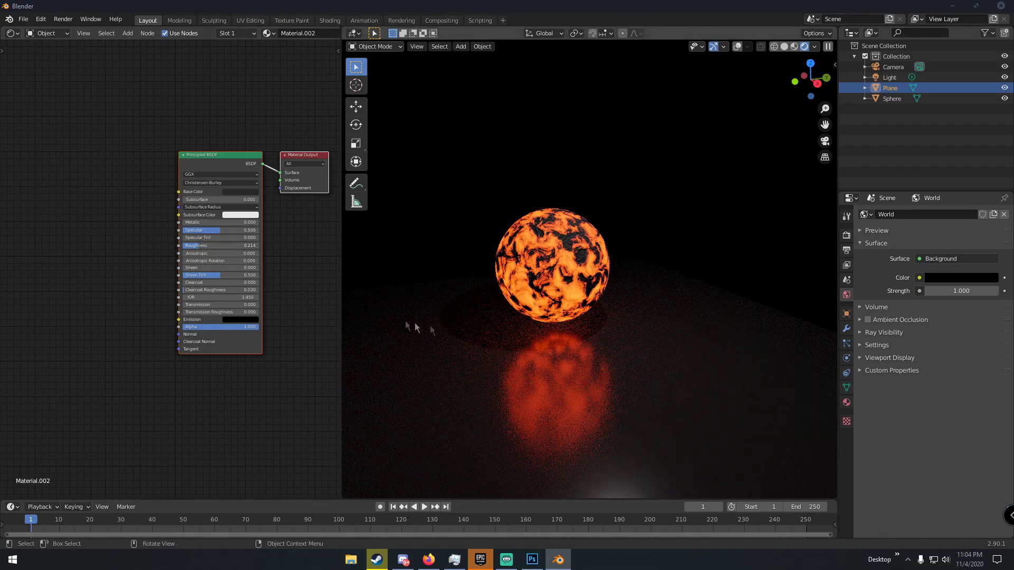
- Scale the floor plane up further so it extends well beyond the sphere
middle_drag(449, 329, 534, 322)
scroll(537, 324, down, 3)
key(s)
click(731, 354)
scroll(745, 333, up, 3)
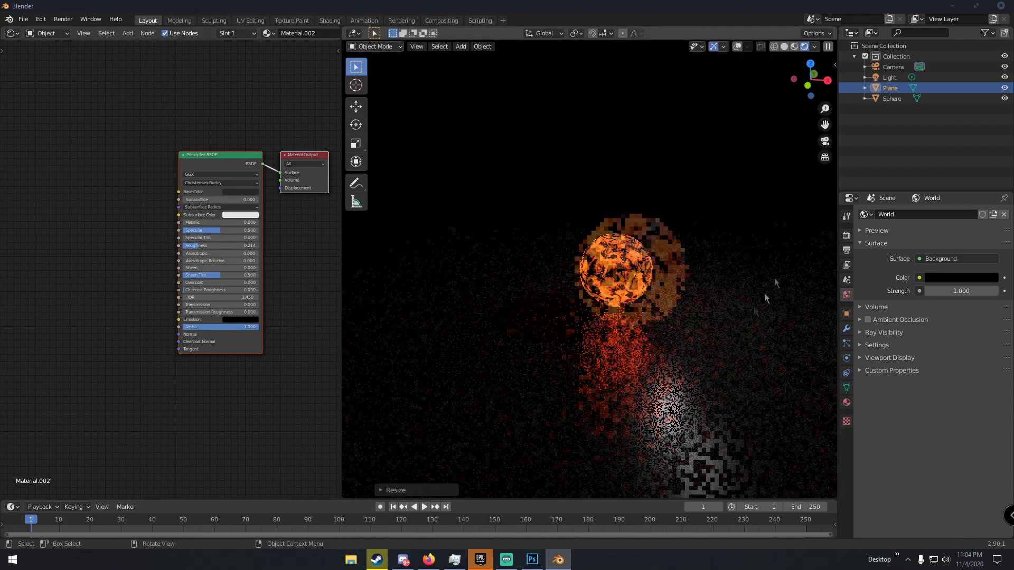
- Temporarily hide the scene light to examine the sphere's own glow and floor reflection, and make the light visible again
click(1004, 77)
middle_drag(687, 238, 594, 224)
scroll(699, 227, up, 2)
scroll(594, 223, up, 1)
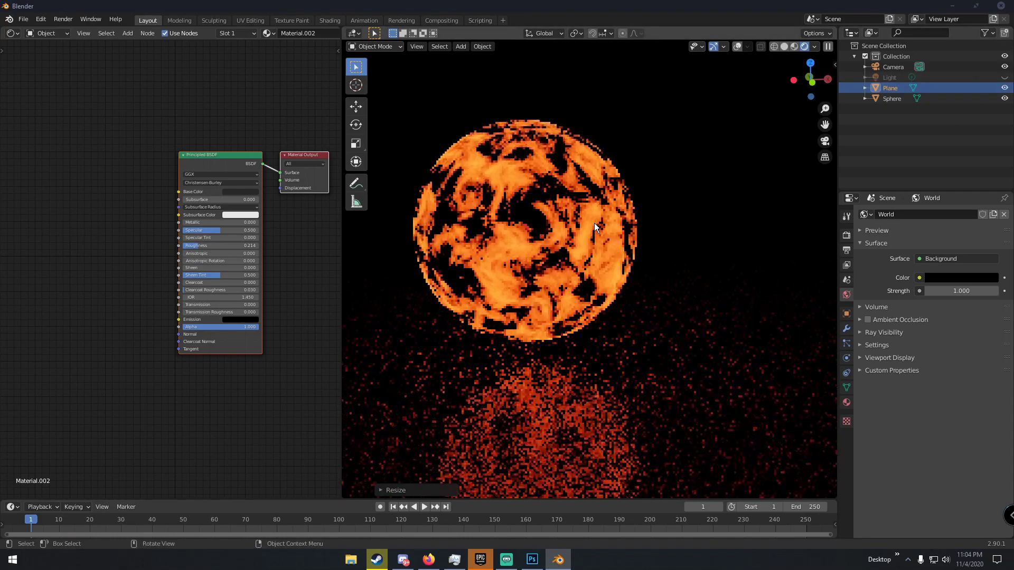
scroll(594, 227, down, 1)
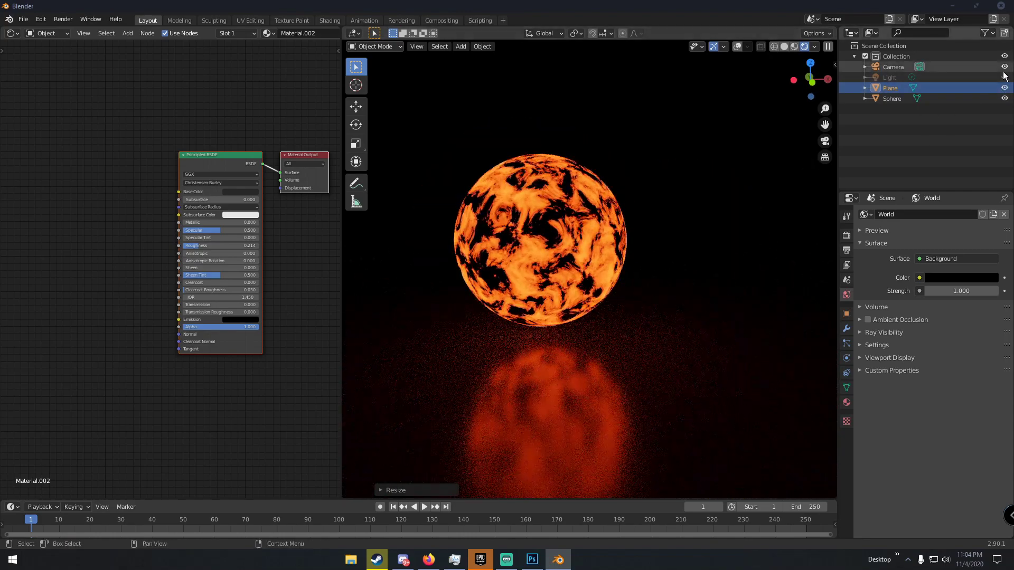
click(1004, 77)
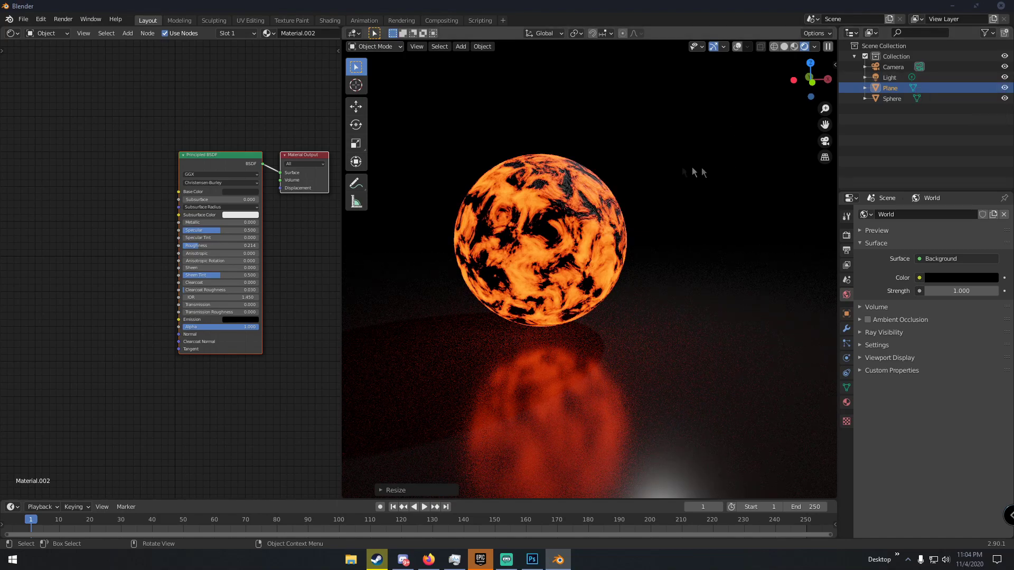
- Shift the sphere's Emission color to a more saturated orange-red with hue 0.028 and saturation 0.995
scroll(630, 157, up, 1)
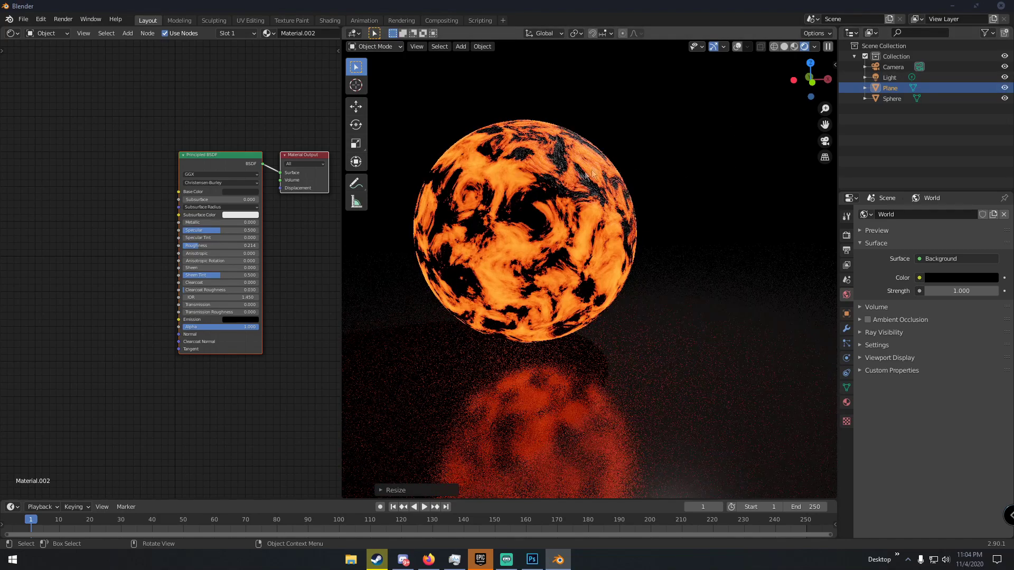
shift+middle_drag(597, 174, 698, 179)
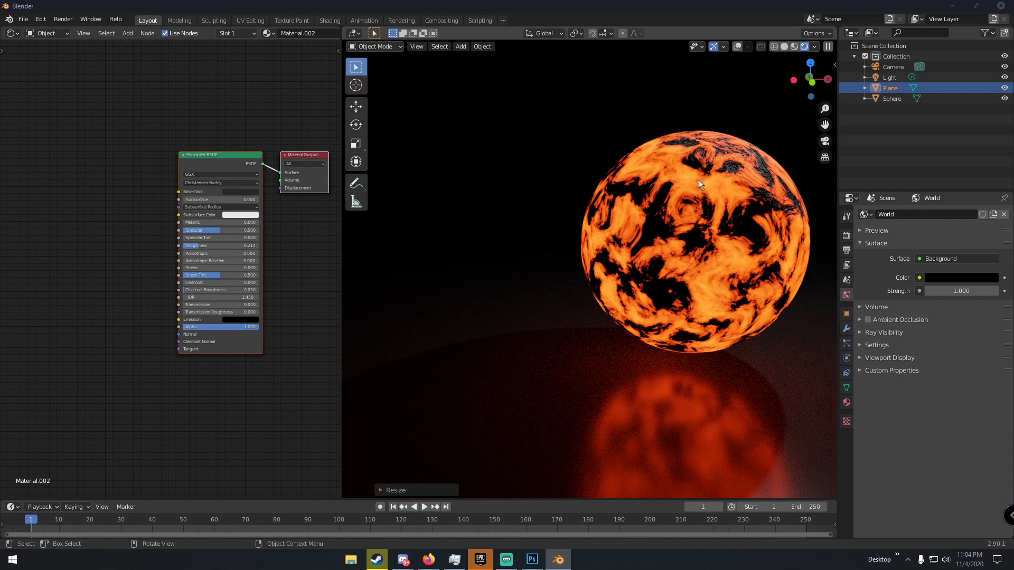
click(700, 181)
click(265, 288)
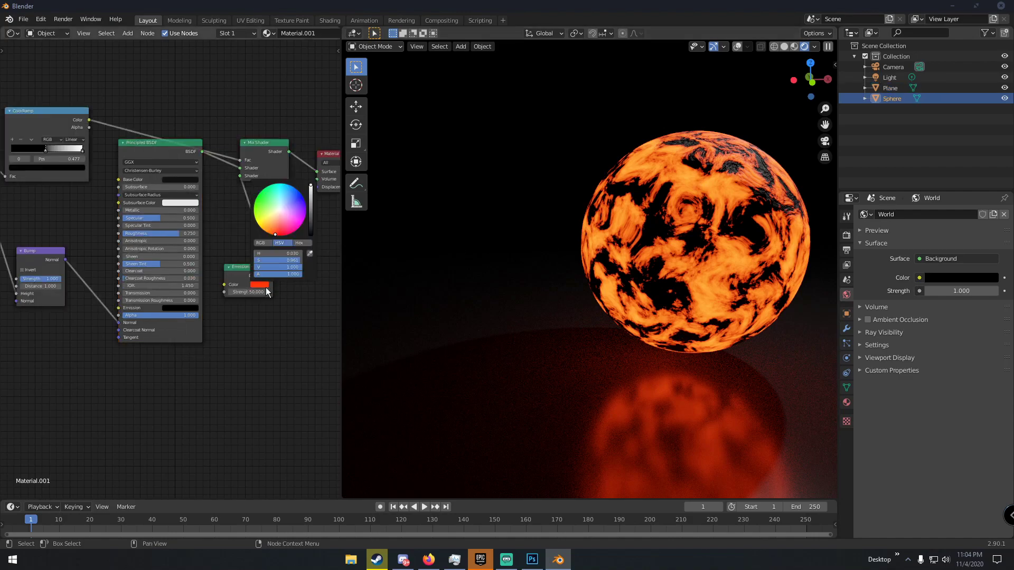
drag(283, 204, 275, 235)
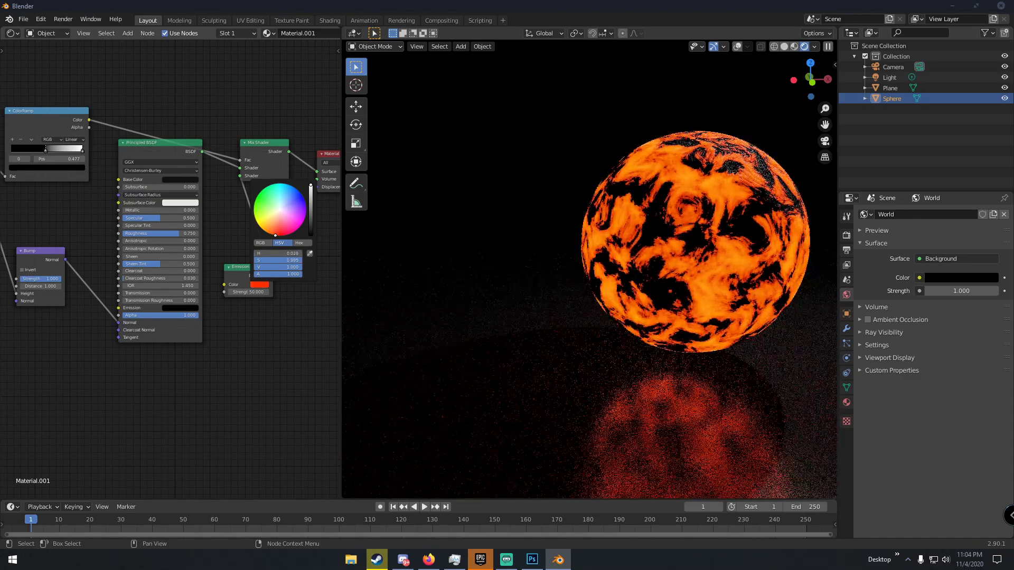